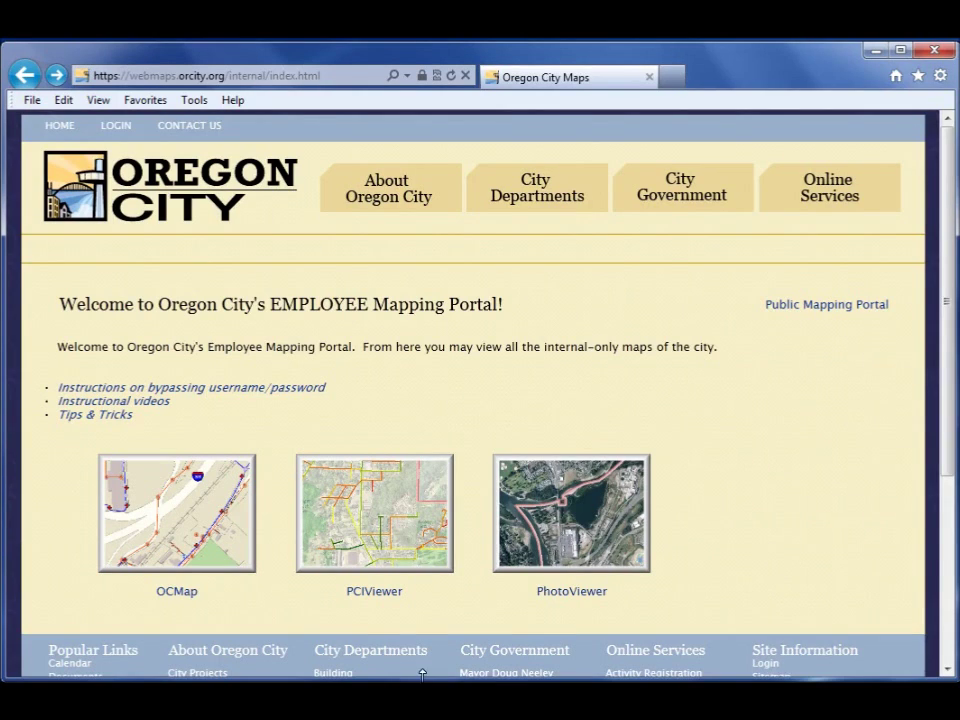
# Open the OCMap viewer and identify what is at the corner taxlot labelled 437, just west of Rivercrest Park
pyautogui.click(190, 553)
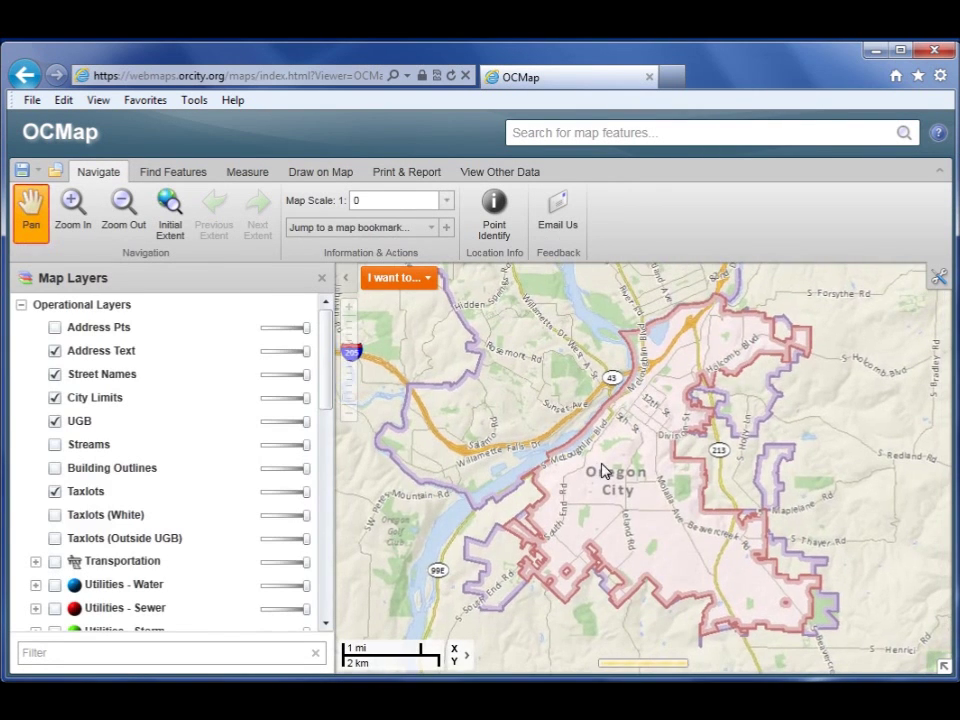
pyautogui.scroll(5, 613, 476)
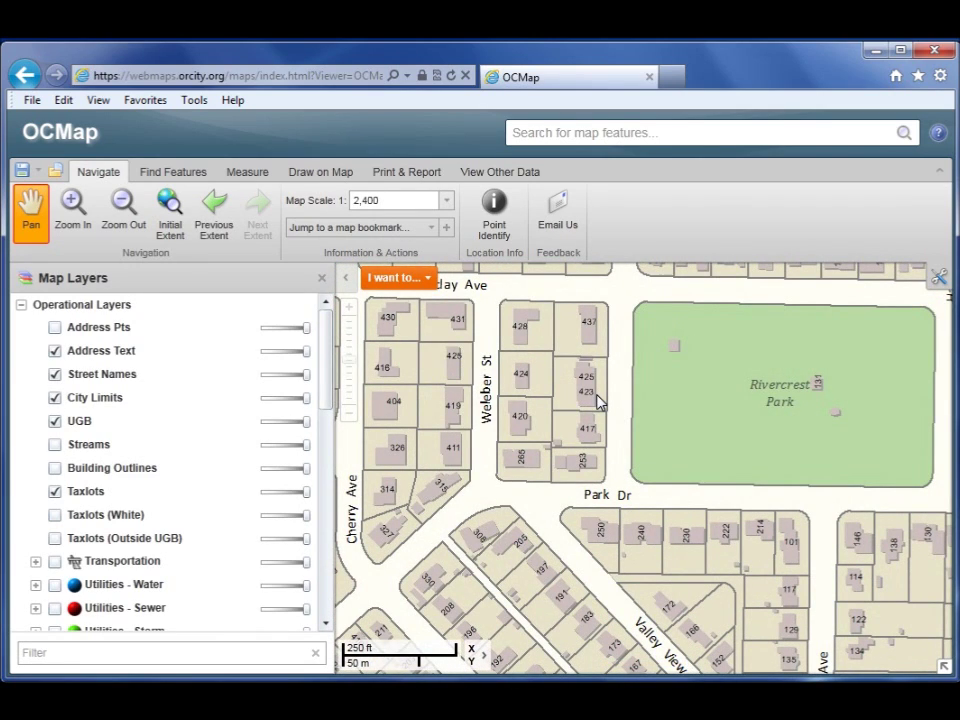
pyautogui.rightClick(577, 334)
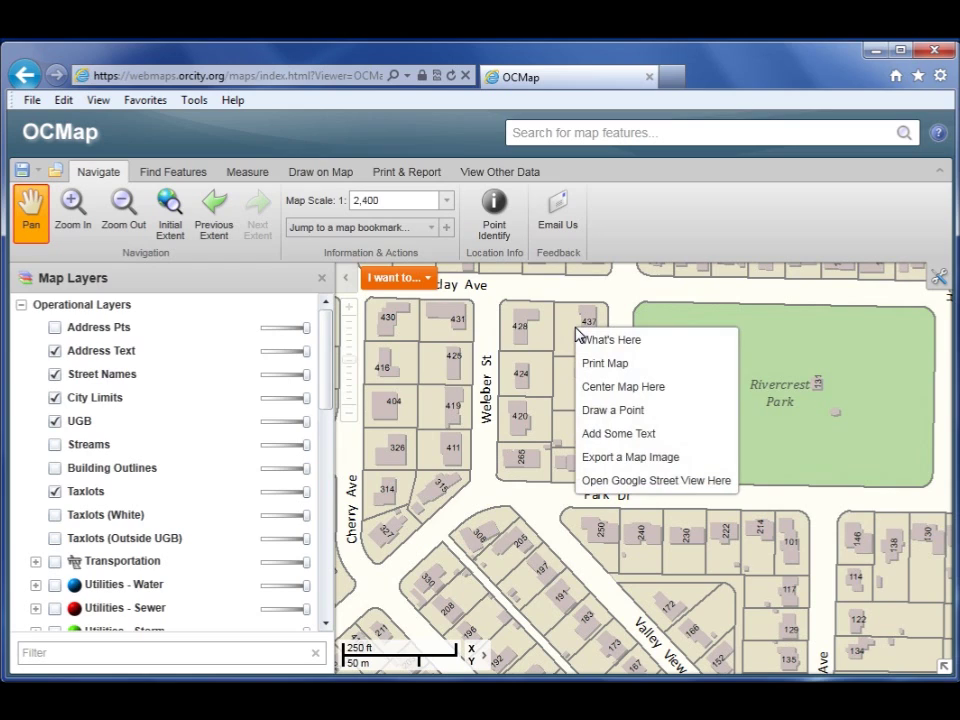
pyautogui.click(611, 340)
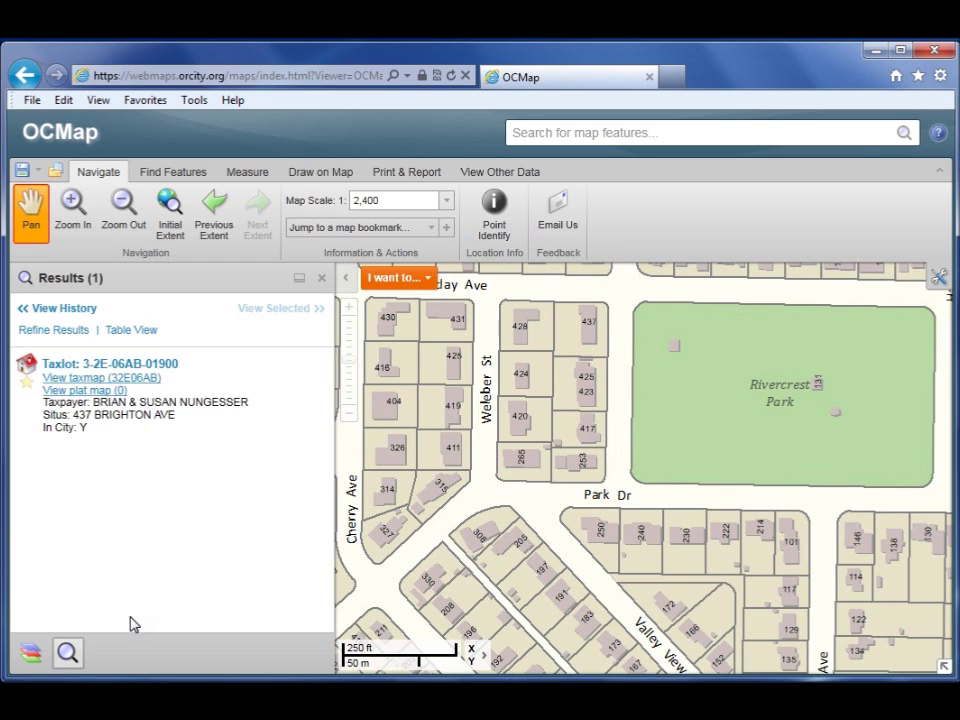
# Review the identified taxlot's details, attributes, situs addresses and combined mailing labels, and close its record
pyautogui.click(30, 656)
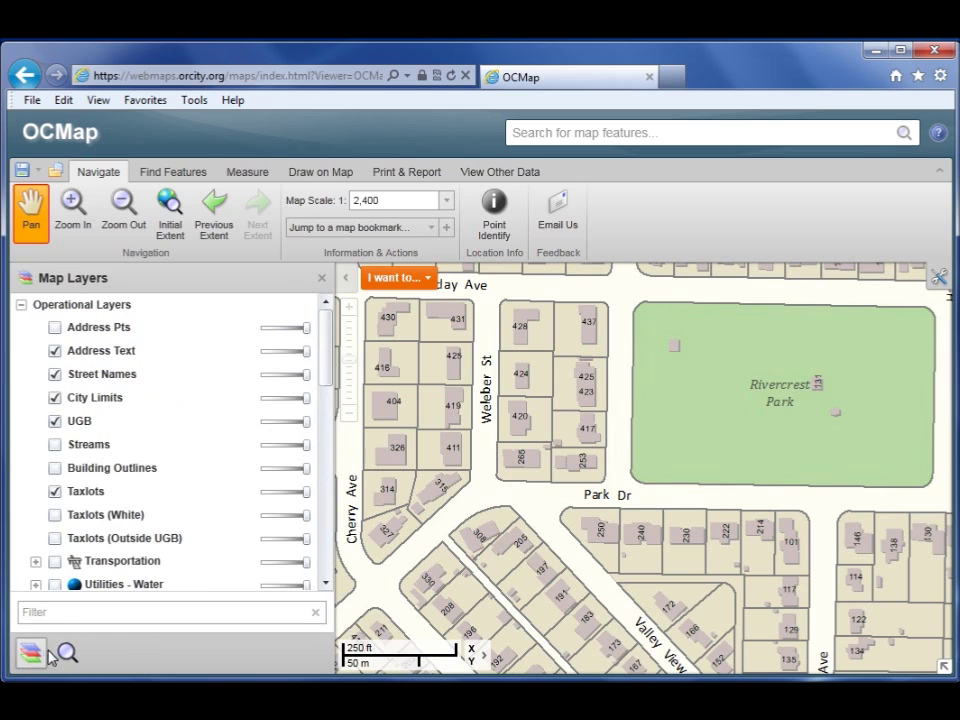
pyautogui.click(66, 655)
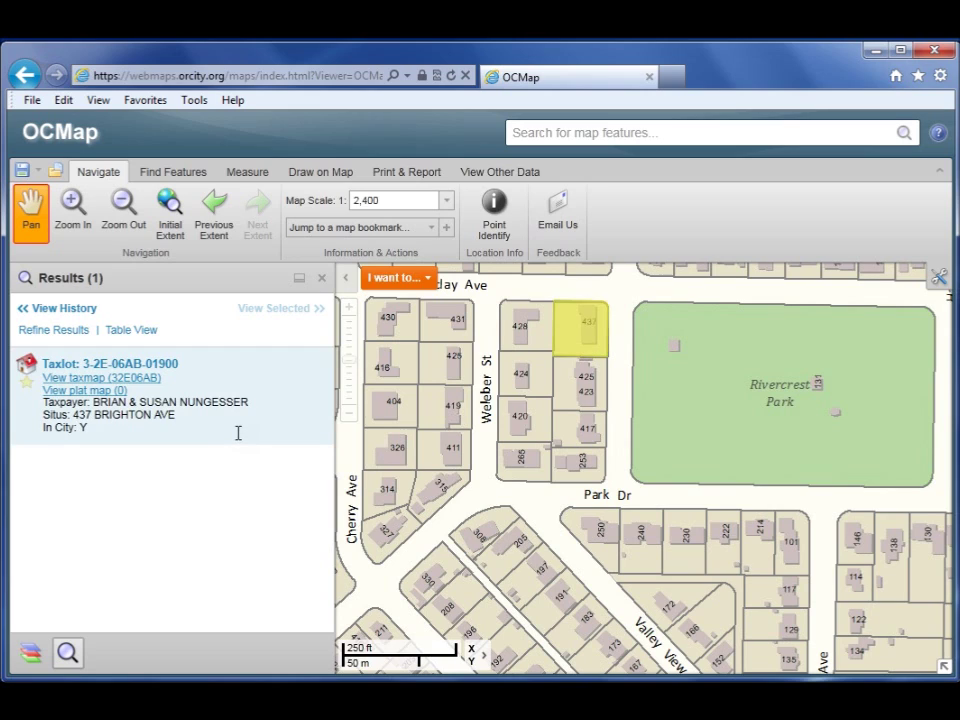
pyautogui.click(166, 366)
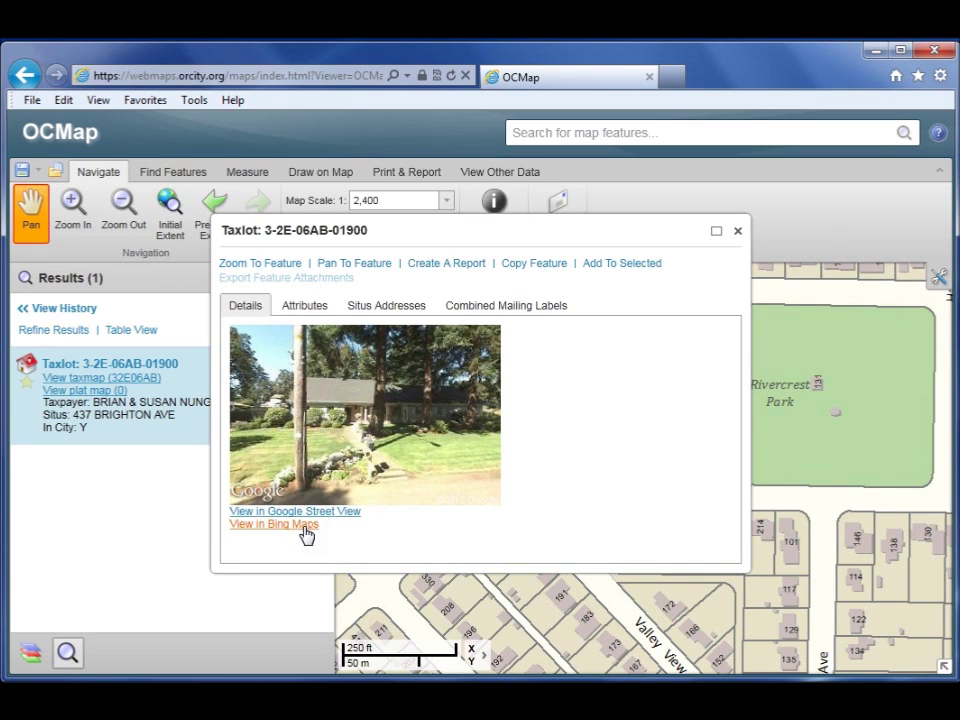
pyautogui.click(307, 306)
pyautogui.moveTo(741, 370); pyautogui.dragTo(733, 340)
pyautogui.click(380, 306)
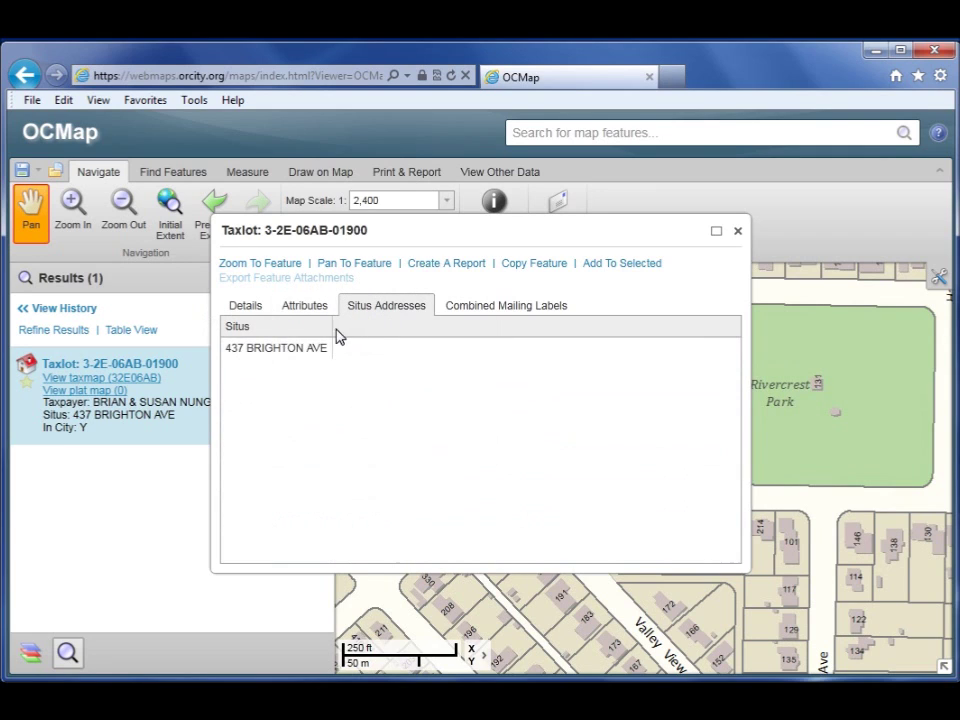
pyautogui.click(515, 310)
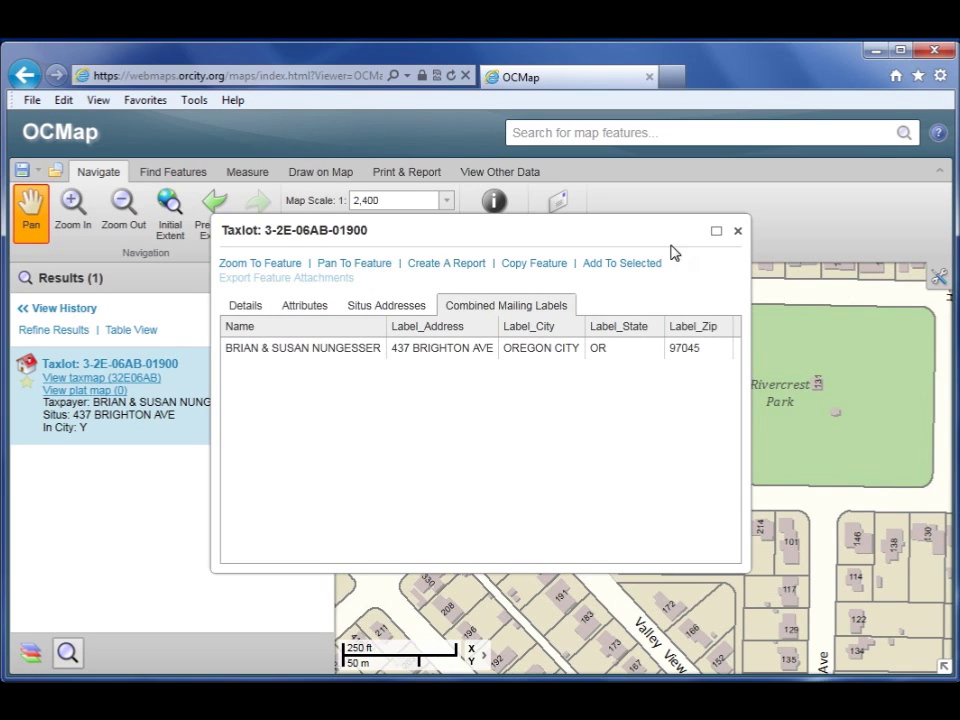
pyautogui.click(738, 234)
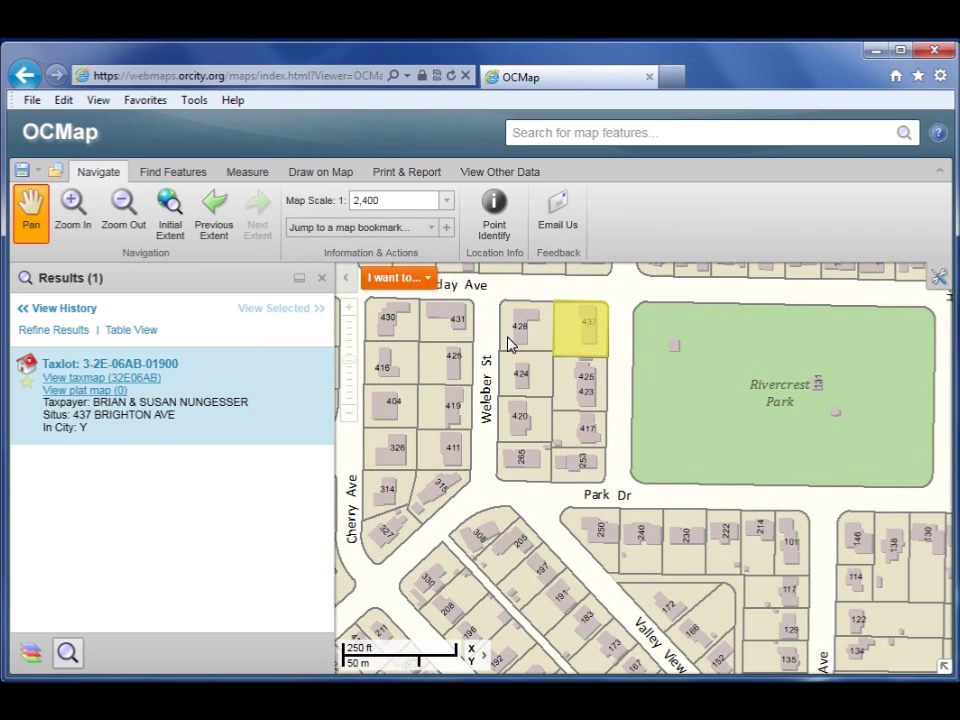
# Use Freehand Identify to query the taxlots along a line from lot 425 west of Weleber St to lot 417, and review the results
pyautogui.click(495, 240)
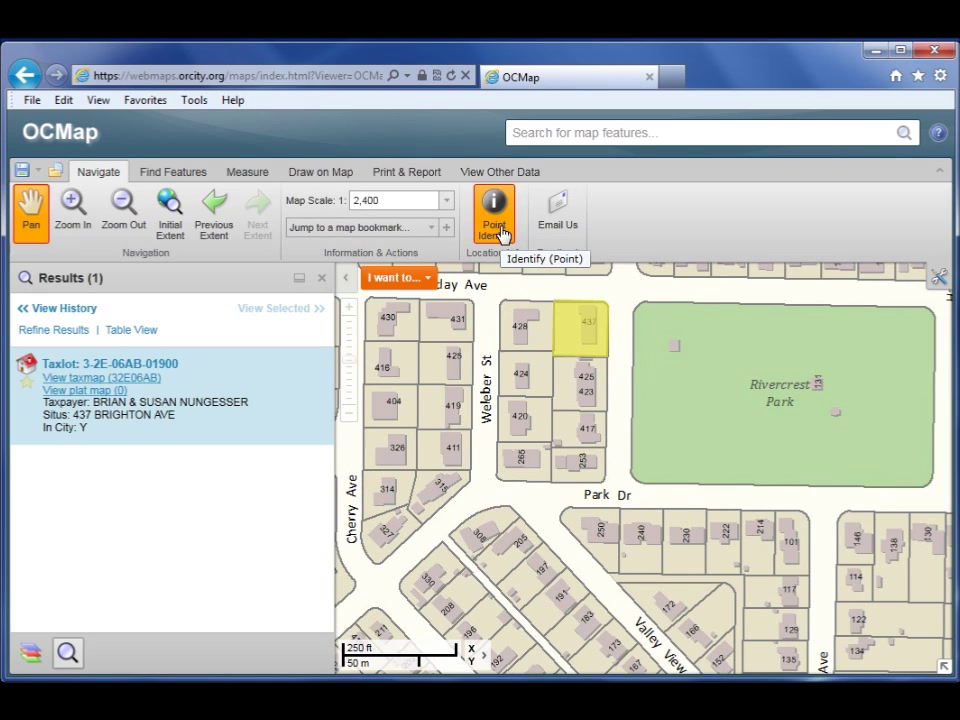
pyautogui.click(493, 205)
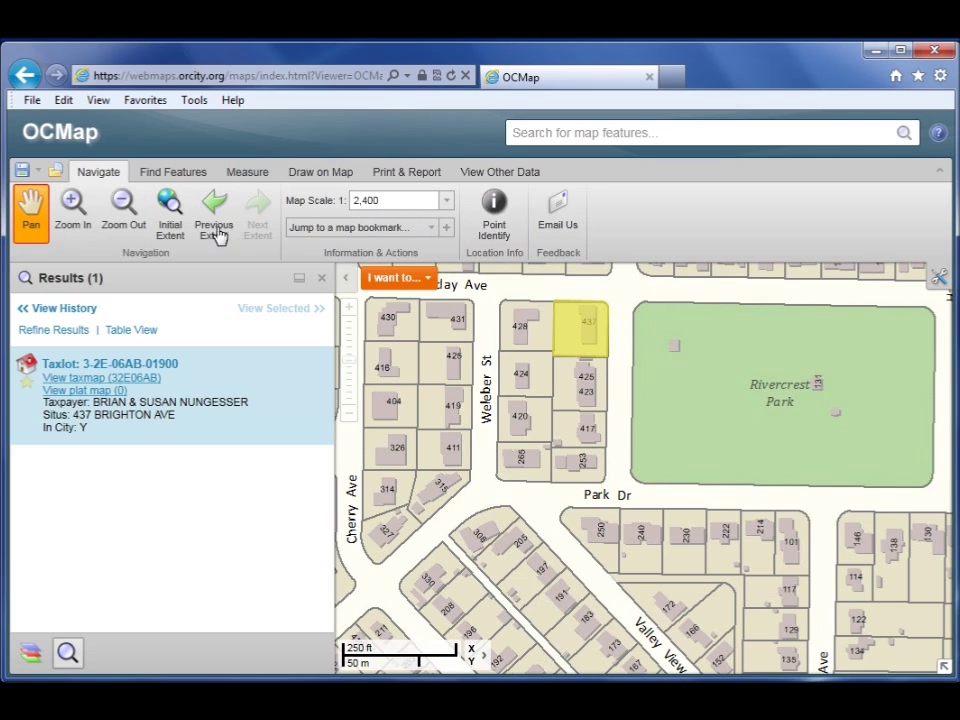
pyautogui.click(181, 178)
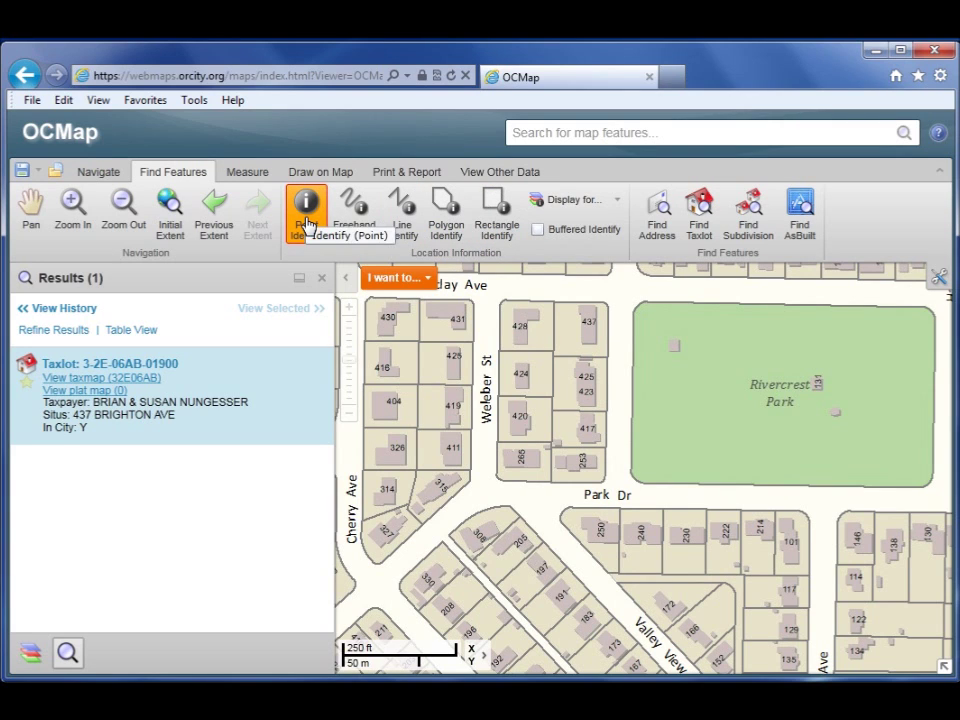
pyautogui.click(352, 208)
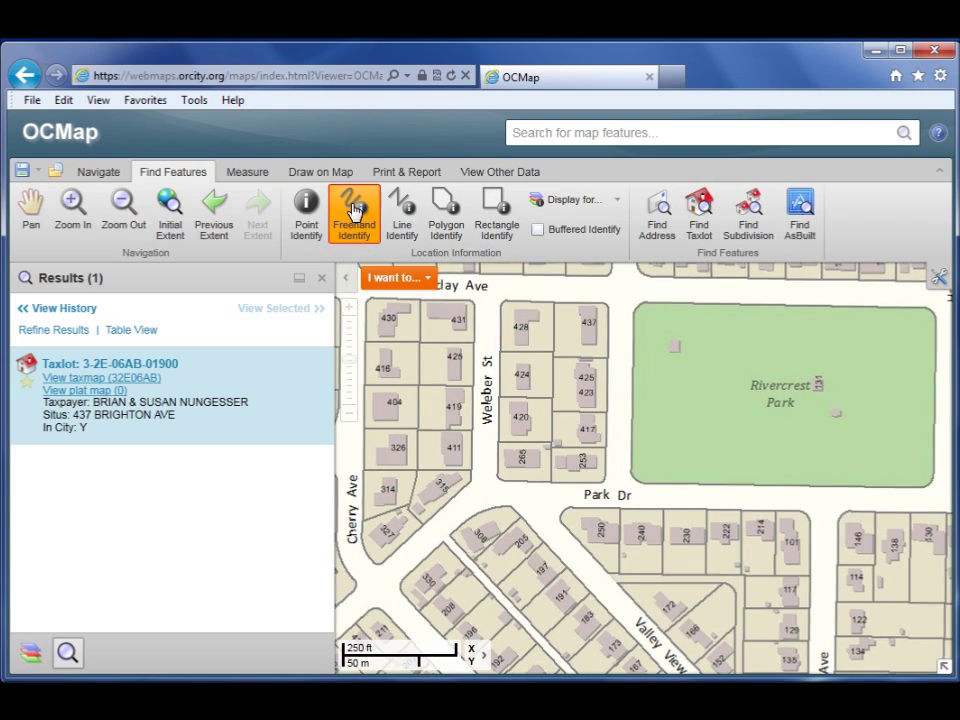
pyautogui.moveTo(447, 360)
pyautogui.mouseDown()
pyautogui.moveTo(488, 465)
pyautogui.moveTo(515, 395)
pyautogui.moveTo(596, 392)
pyautogui.moveTo(608, 424)
pyautogui.mouseUp()
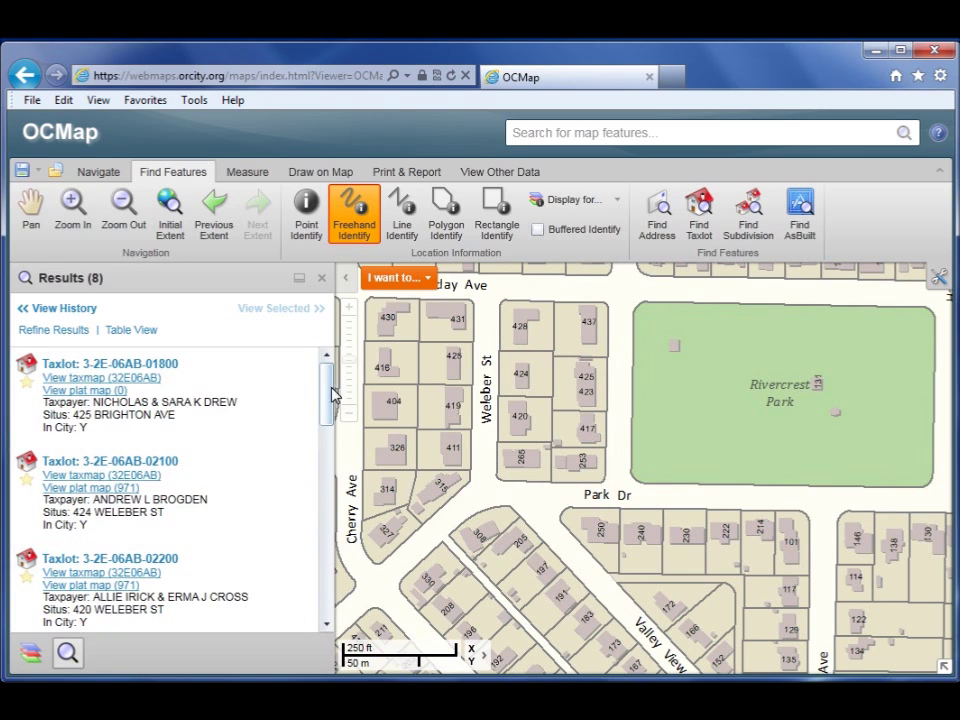
pyautogui.moveTo(332, 392); pyautogui.dragTo(332, 441)
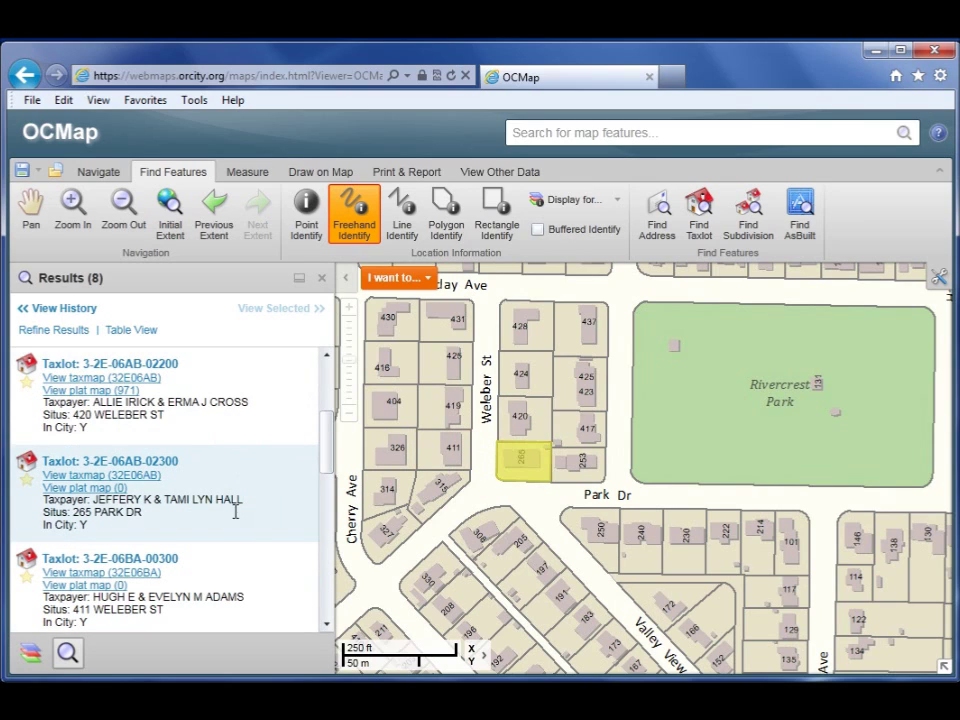
# Use Polygon Identify to query the taxlots inside a shape drawn across Weleber St, around lots 411 to 424
pyautogui.click(446, 213)
pyautogui.click(450, 356)
pyautogui.click(432, 430)
pyautogui.click(492, 455)
pyautogui.click(524, 421)
pyautogui.doubleClick(521, 369)
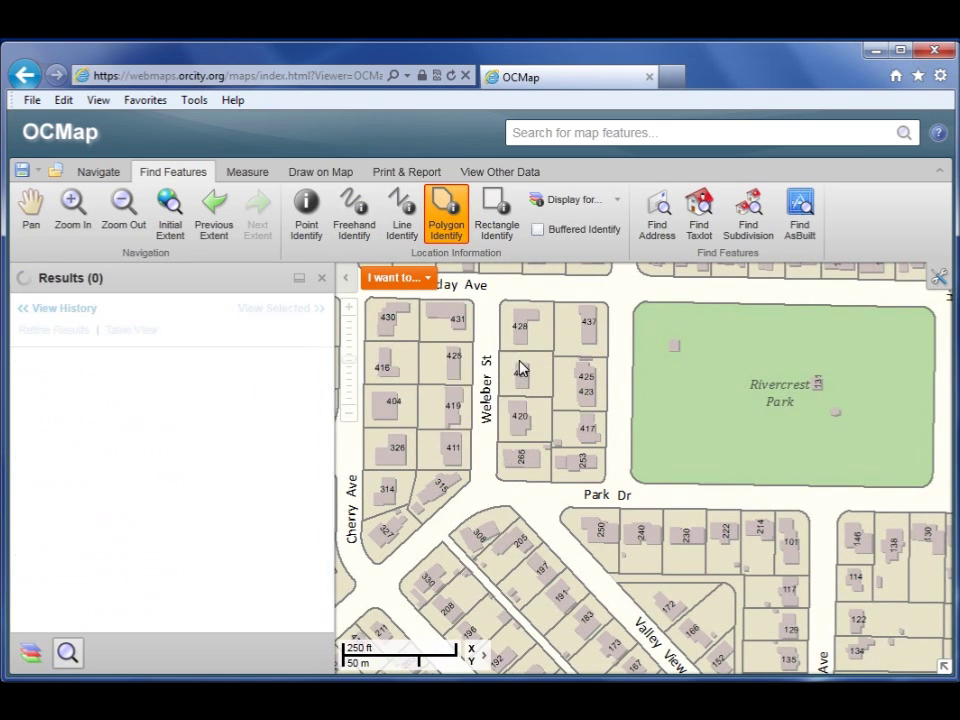
# Use Rectangle Identify on lot 411, and again on an area across the south end of Weleber St
pyautogui.click(497, 218)
pyautogui.click(444, 444)
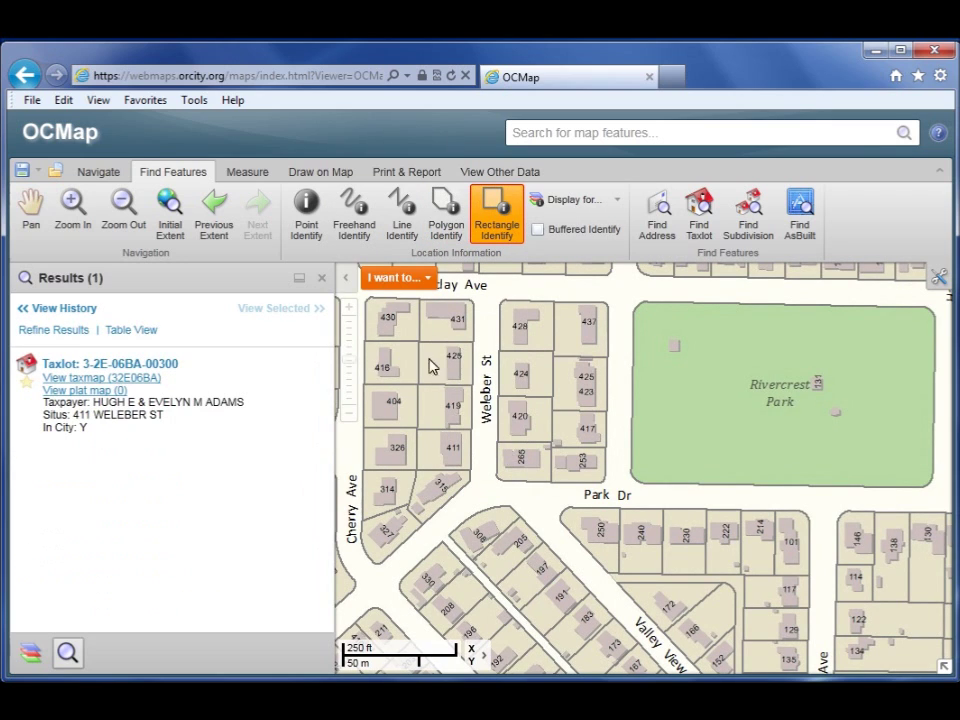
pyautogui.moveTo(418, 422); pyautogui.dragTo(514, 494)
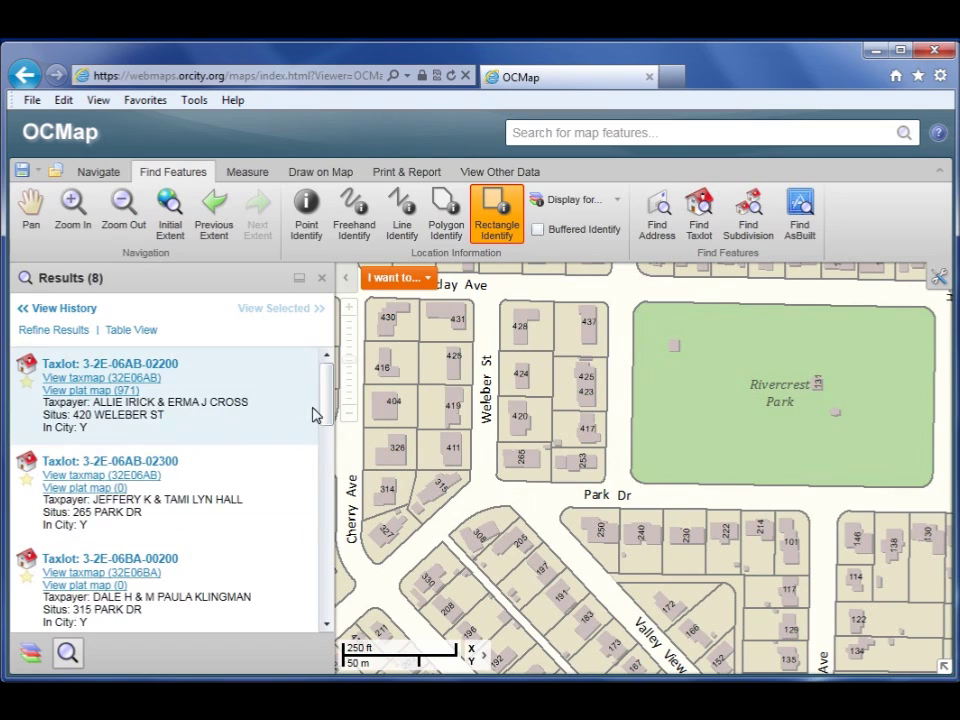
pyautogui.moveTo(323, 400)
pyautogui.mouseDown()
pyautogui.moveTo(326, 489)
pyautogui.moveTo(326, 388)
pyautogui.mouseUp()
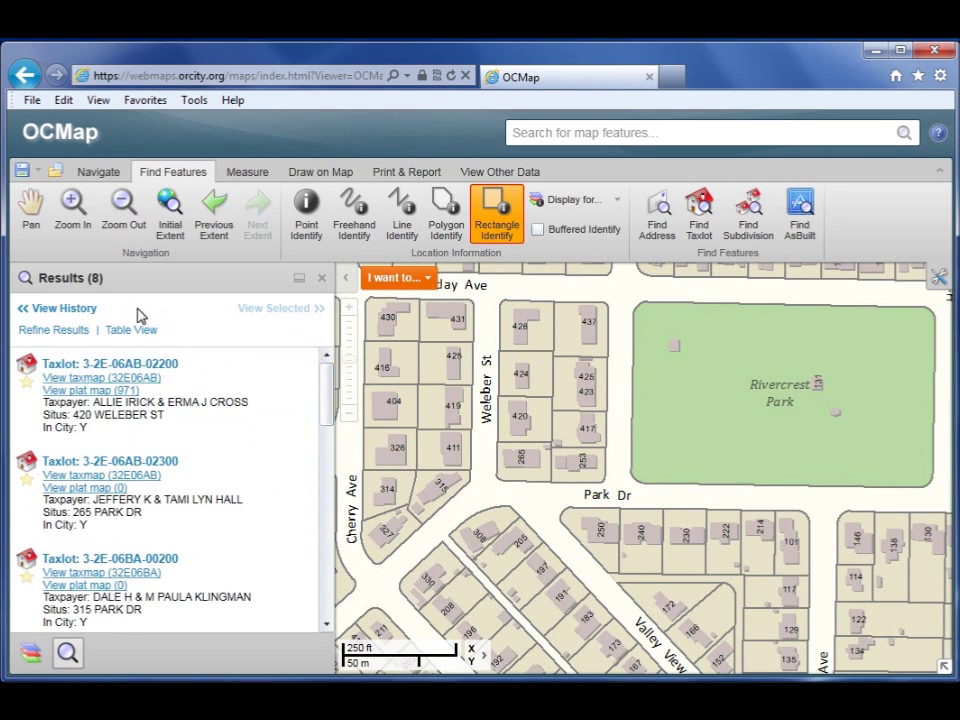
# Reopen the earlier single-taxlot Rectangle Identify result from the query history
pyautogui.click(67, 312)
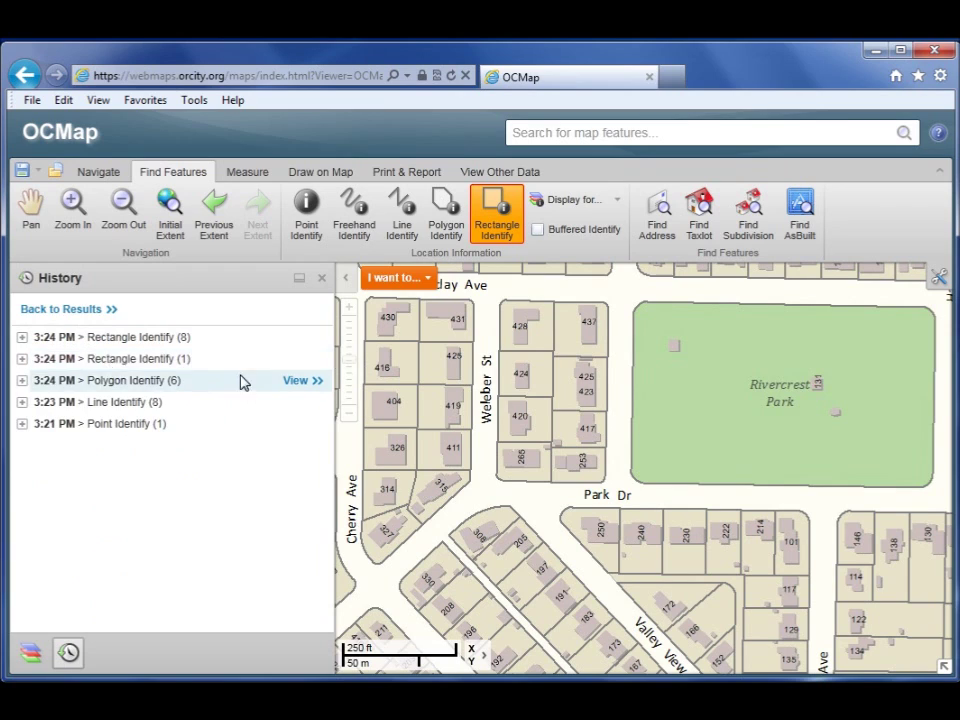
pyautogui.click(295, 359)
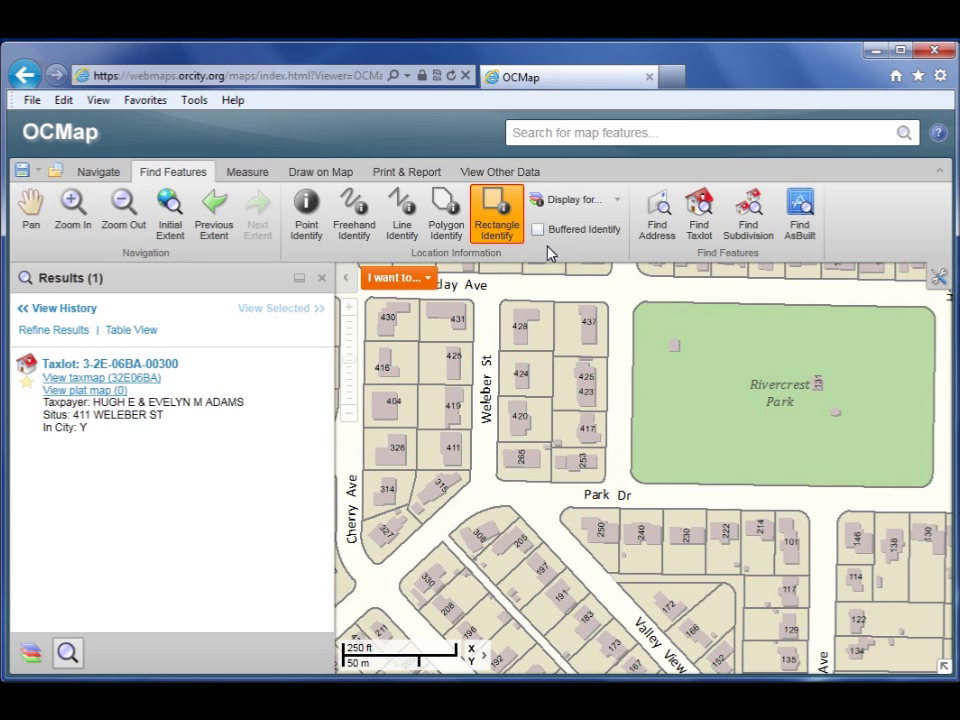
# Run a buffered Freehand Identify from lot 419 to lot 253 with a 200 feet distance, previewing the buffer first
pyautogui.click(367, 207)
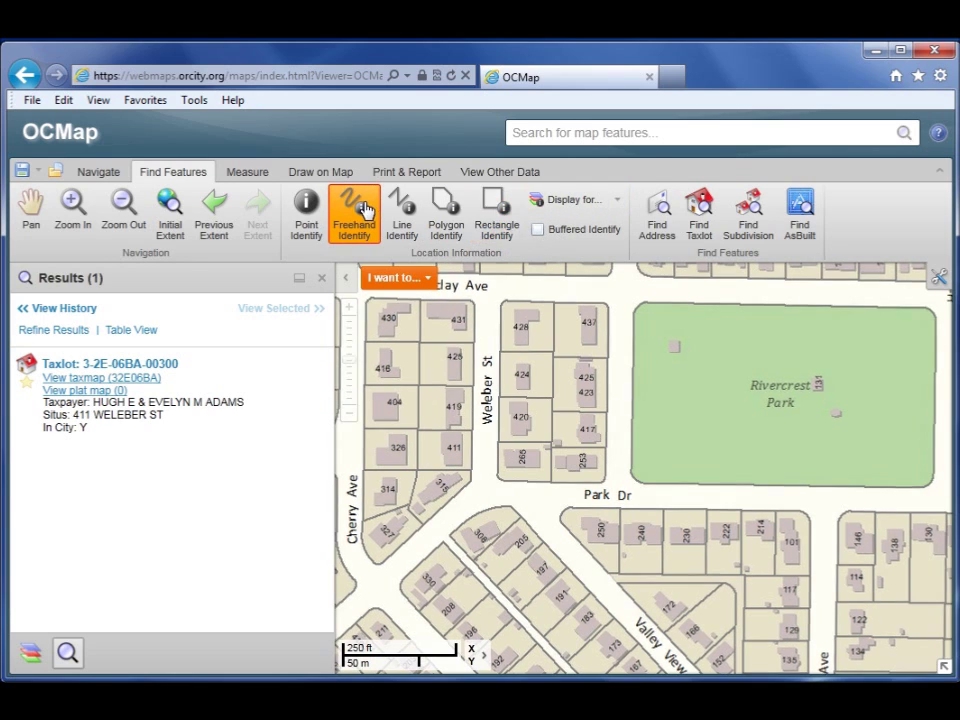
pyautogui.click(538, 230)
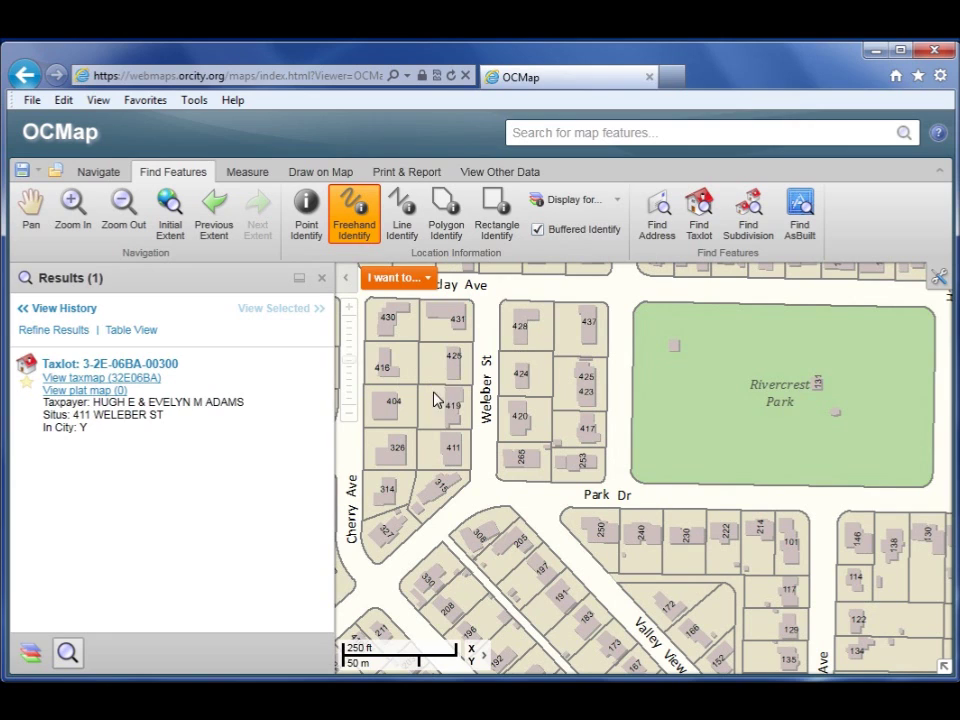
pyautogui.moveTo(430, 405)
pyautogui.mouseDown()
pyautogui.moveTo(474, 417)
pyautogui.moveTo(534, 382)
pyautogui.moveTo(591, 432)
pyautogui.moveTo(600, 455)
pyautogui.mouseUp()
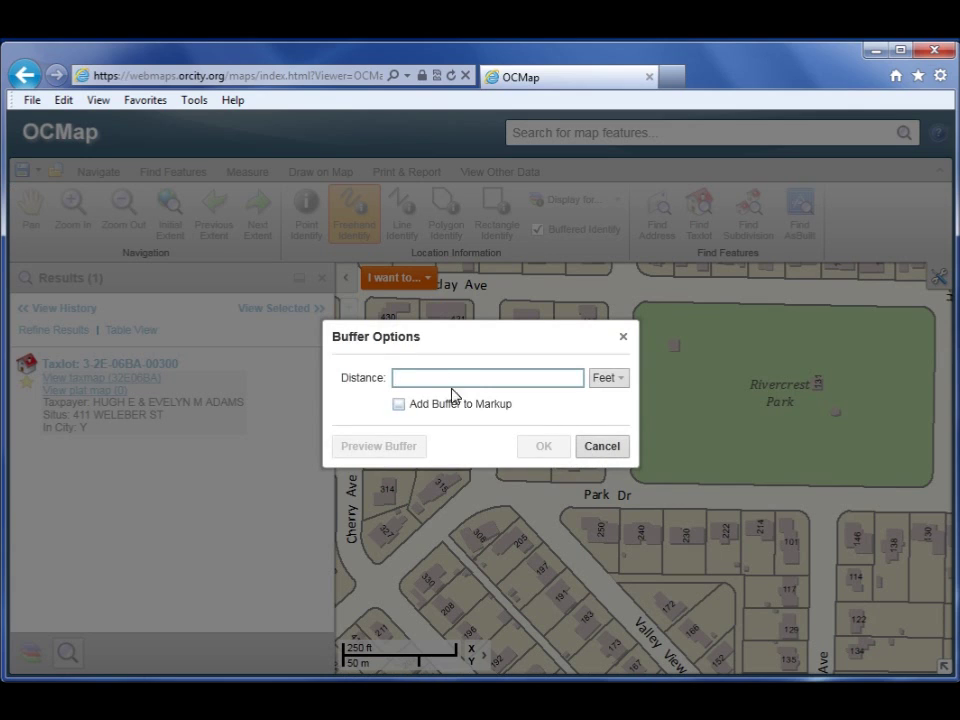
pyautogui.write('200')
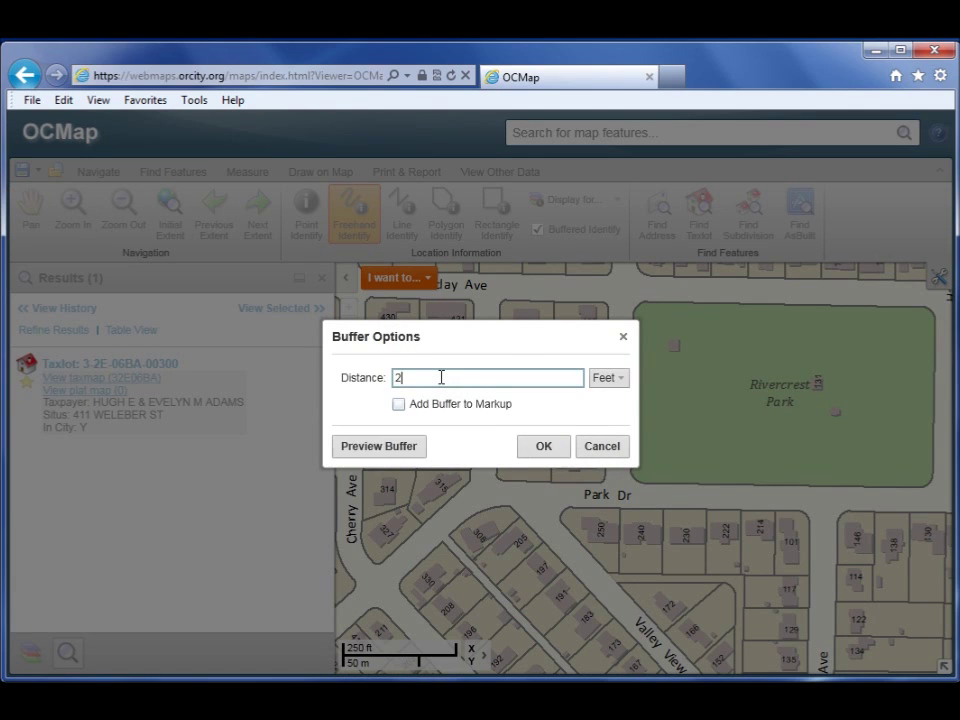
pyautogui.click(398, 446)
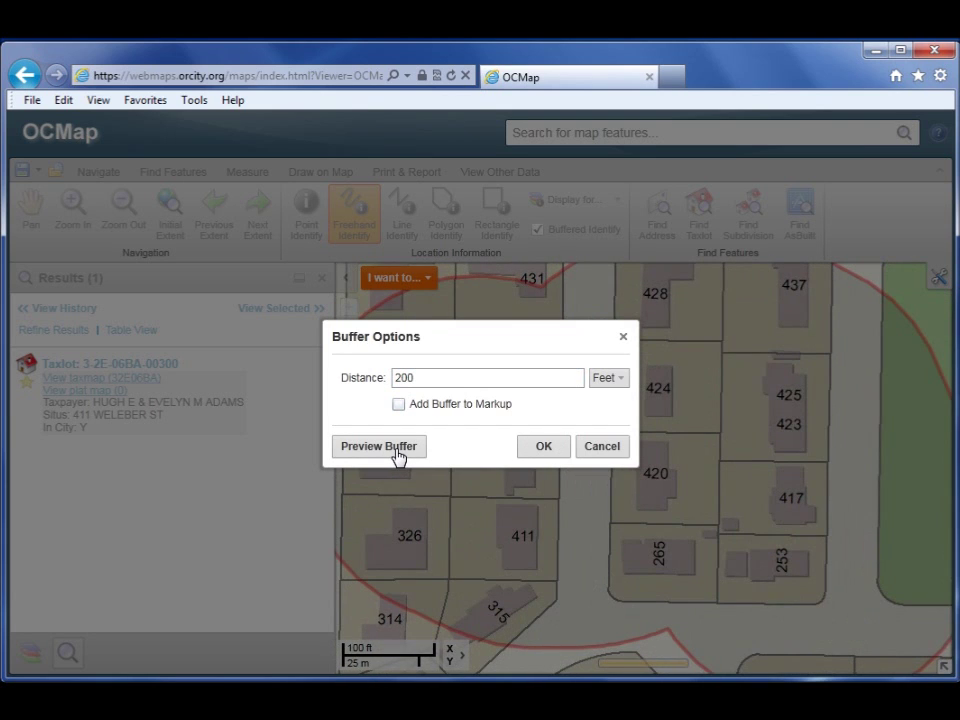
pyautogui.click(541, 449)
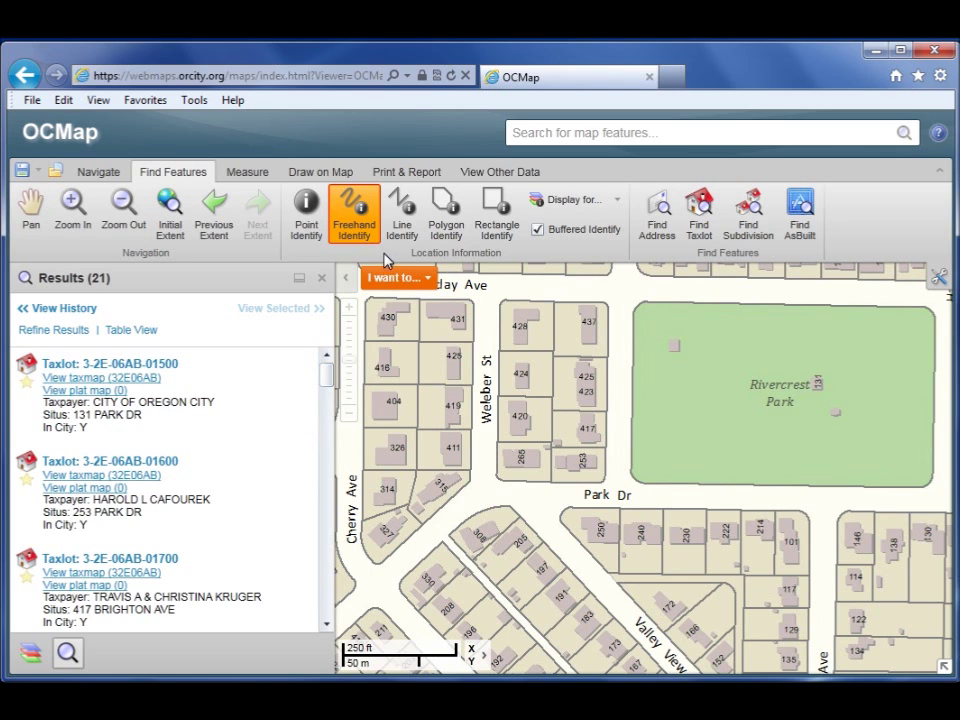
# Run a buffered Freehand Identify from lot 424 into Rivercrest Park at 200 feet, adding the buffer to the map markup
pyautogui.moveTo(513, 388)
pyautogui.mouseDown()
pyautogui.moveTo(583, 424)
pyautogui.moveTo(677, 388)
pyautogui.mouseUp()
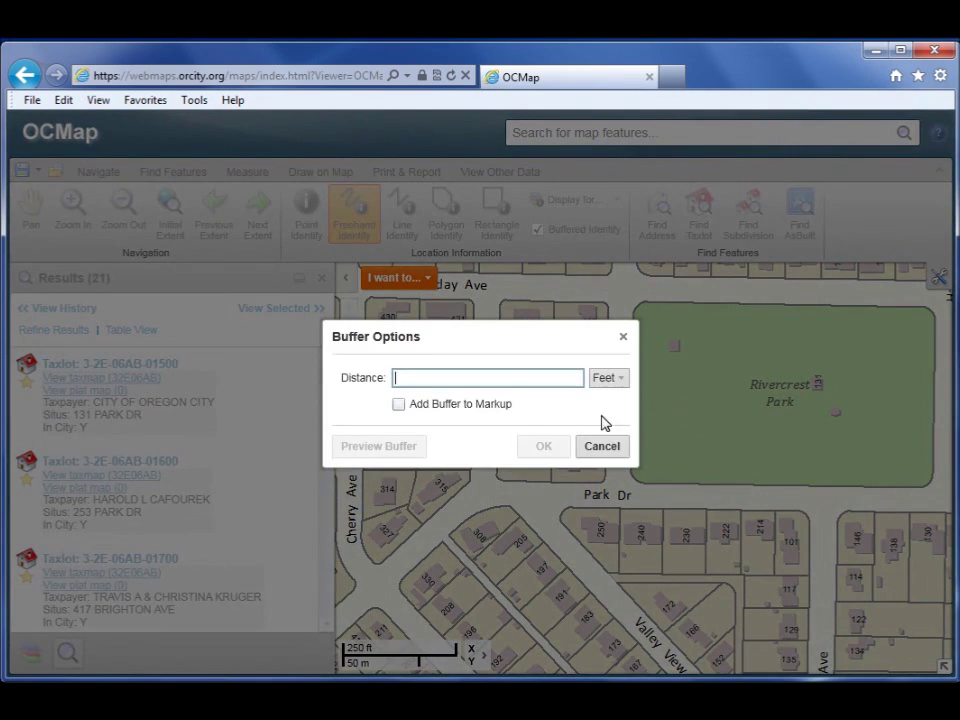
pyautogui.click(399, 404)
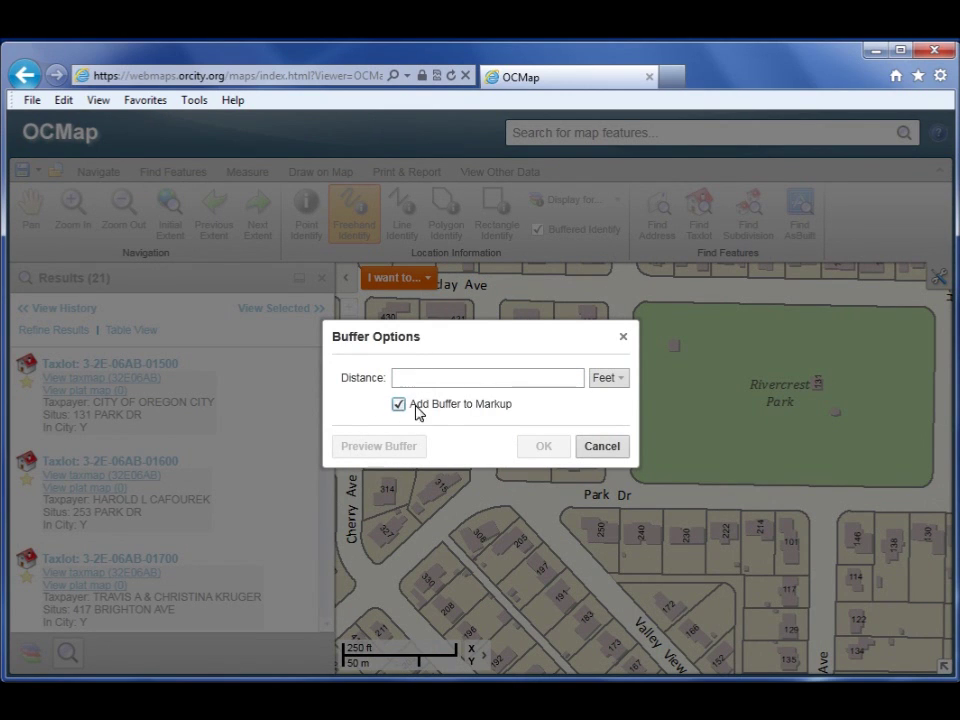
pyautogui.click(431, 375)
pyautogui.write('200')
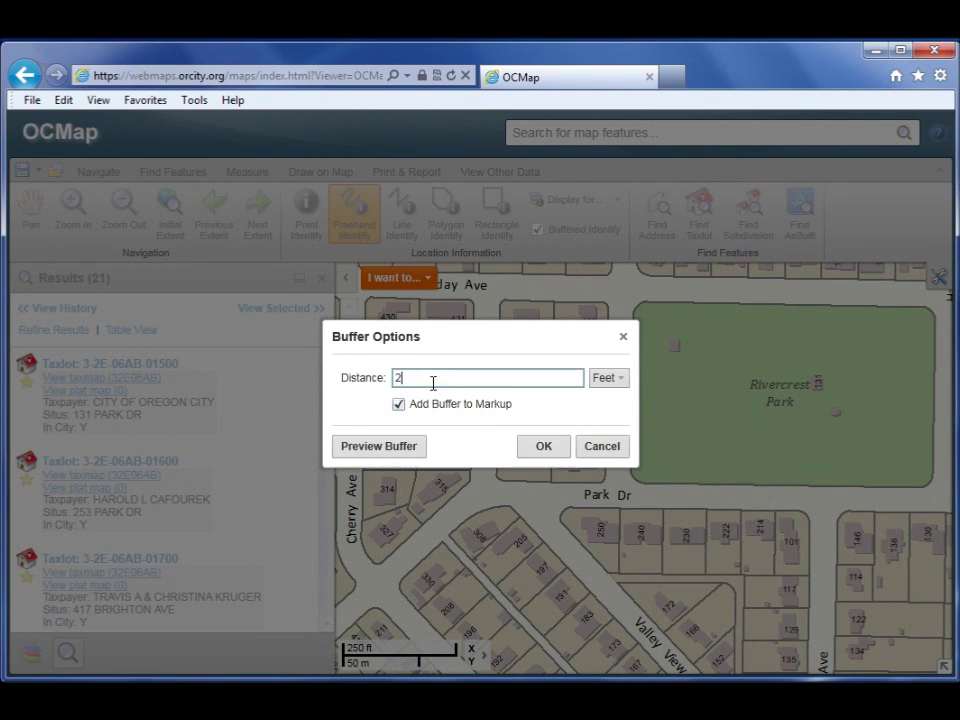
pyautogui.click(543, 450)
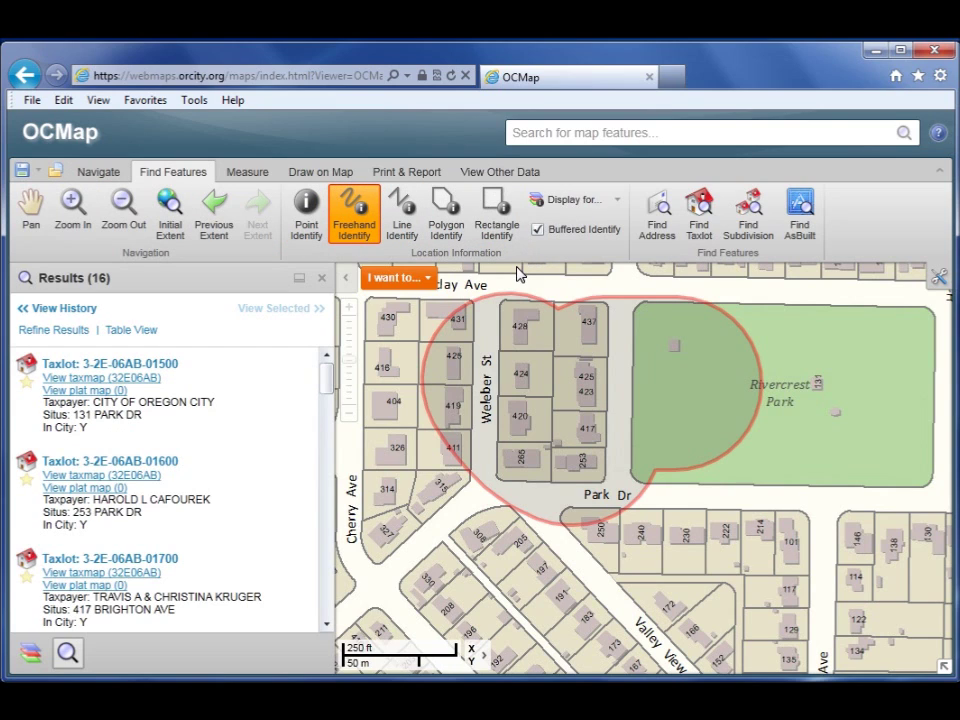
# Search the map features for "warner milne"
pyautogui.click(584, 134)
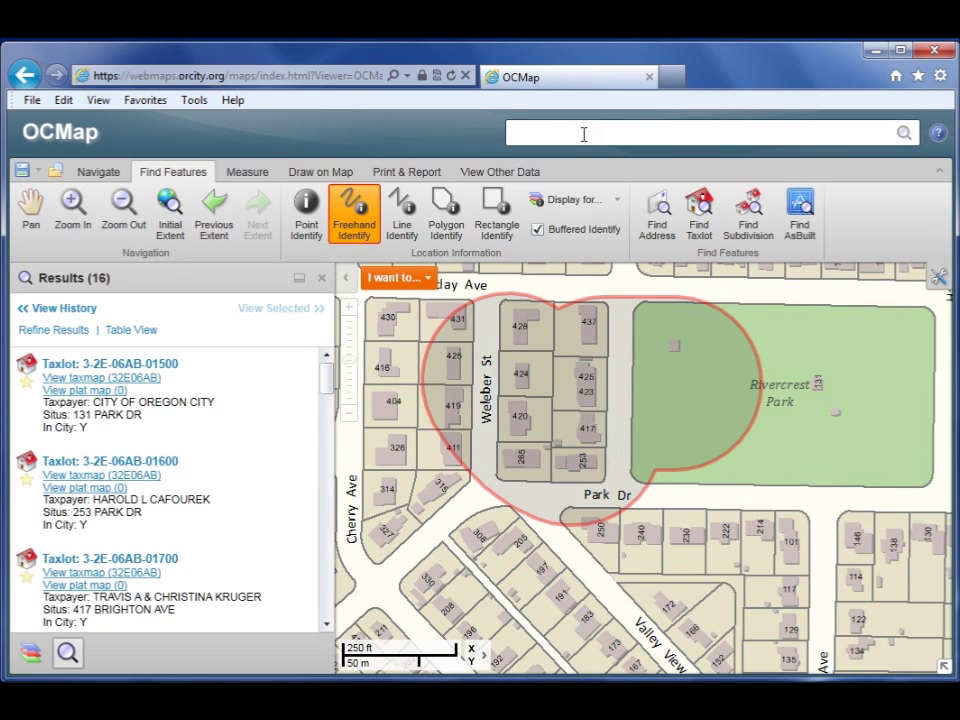
pyautogui.click(527, 134)
pyautogui.write('warner milne')
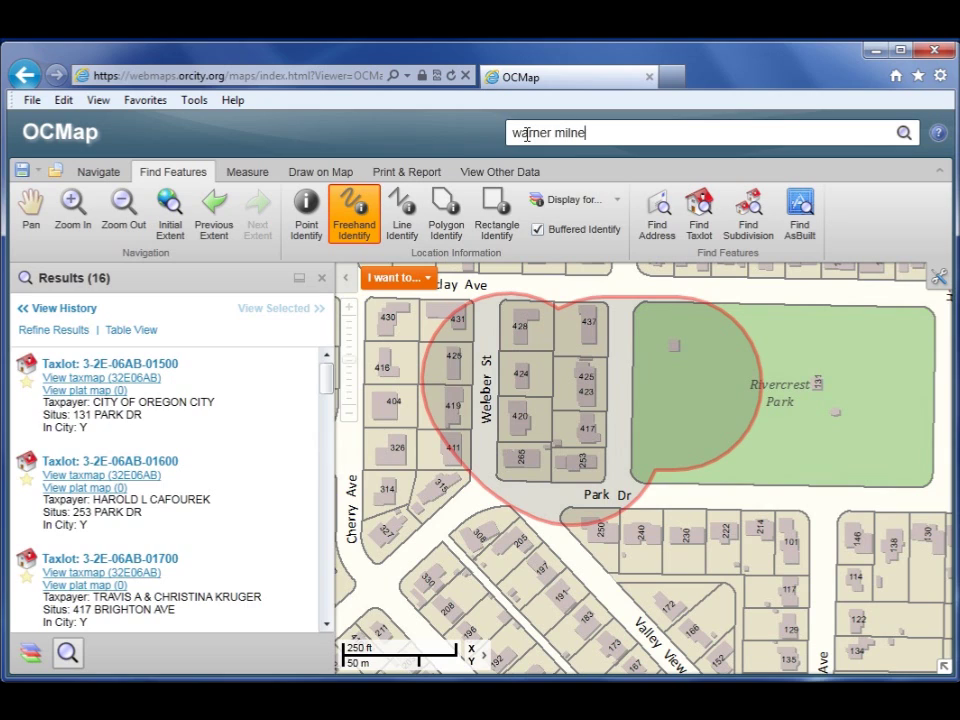
pyautogui.press('Return')
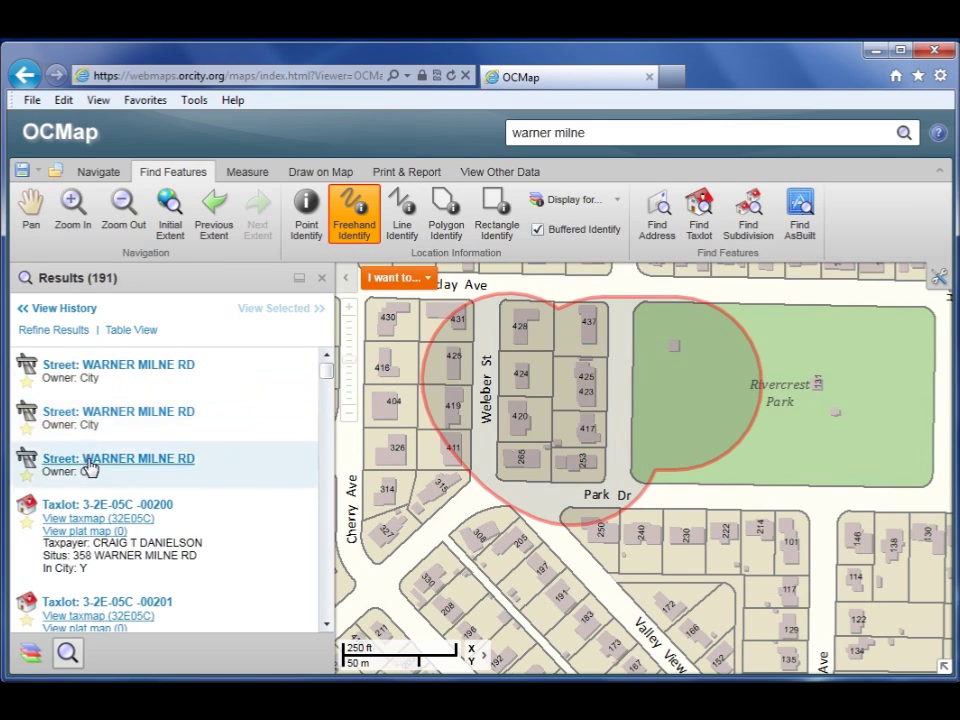
# Look through the Warner Milne search results, from the streets and taxlots down to the as-builts and address points
pyautogui.moveTo(332, 370); pyautogui.dragTo(332, 408)
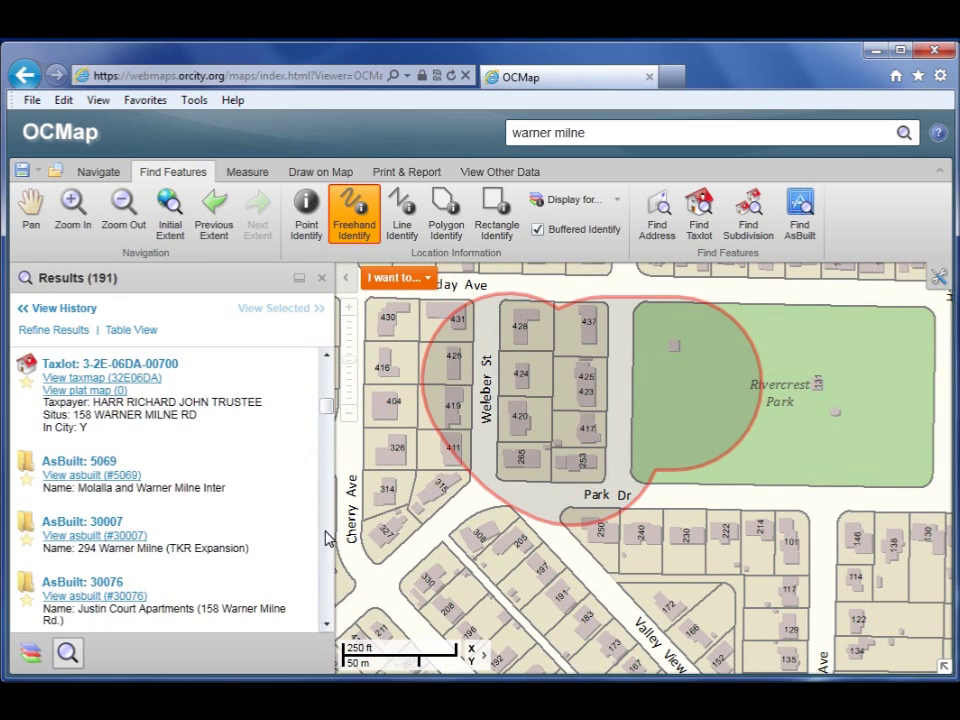
pyautogui.scroll(-3, 325, 540)
pyautogui.scroll(-3, 325, 540)
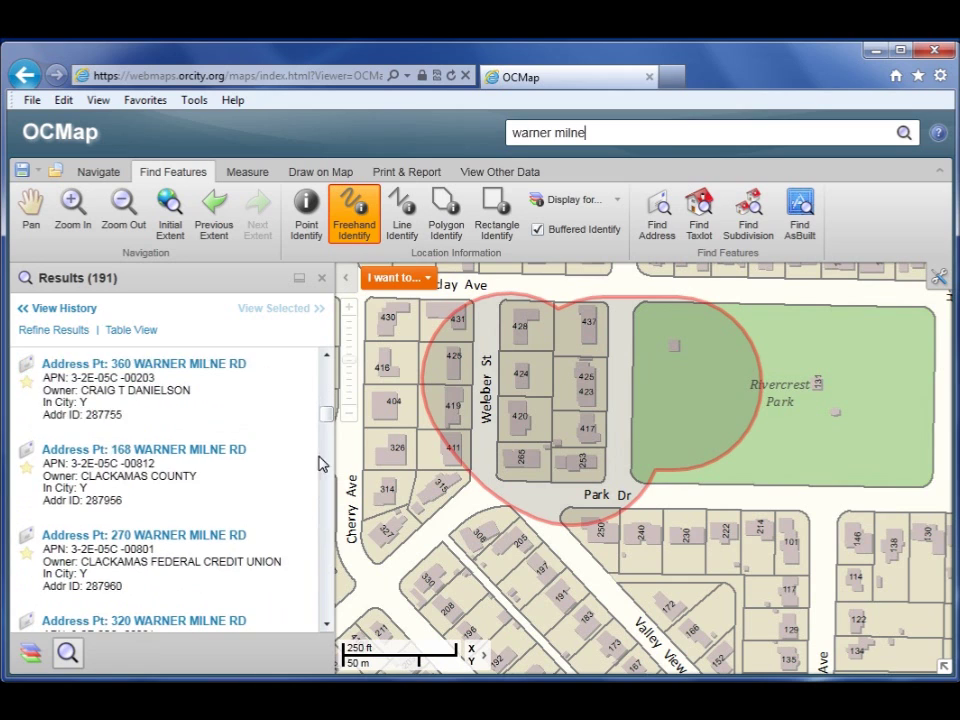
pyautogui.moveTo(326, 414); pyautogui.dragTo(333, 362)
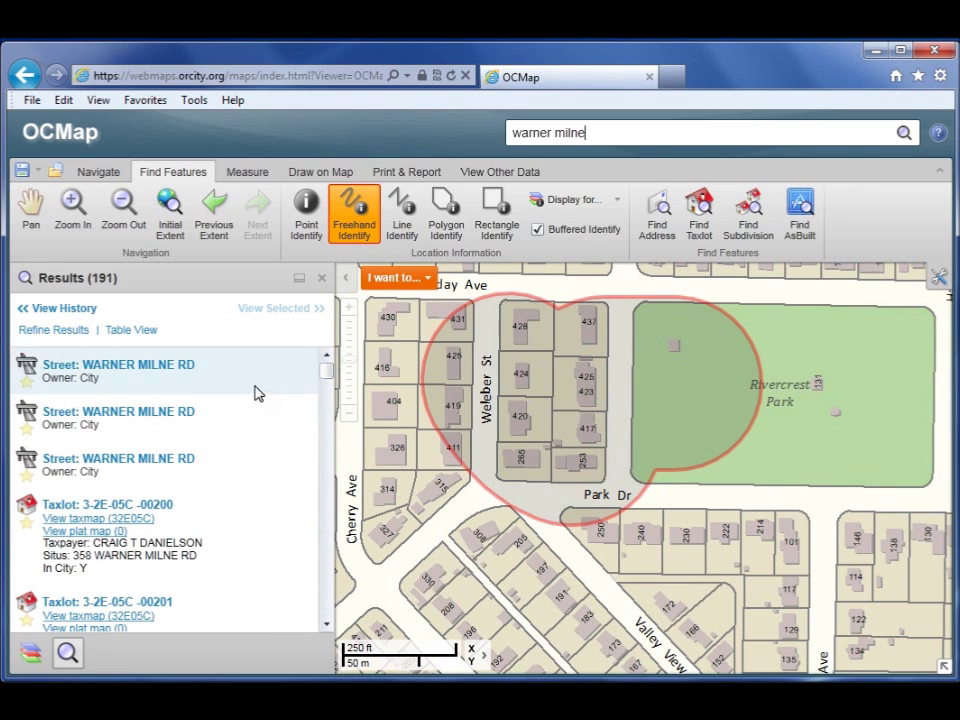
pyautogui.click(606, 136)
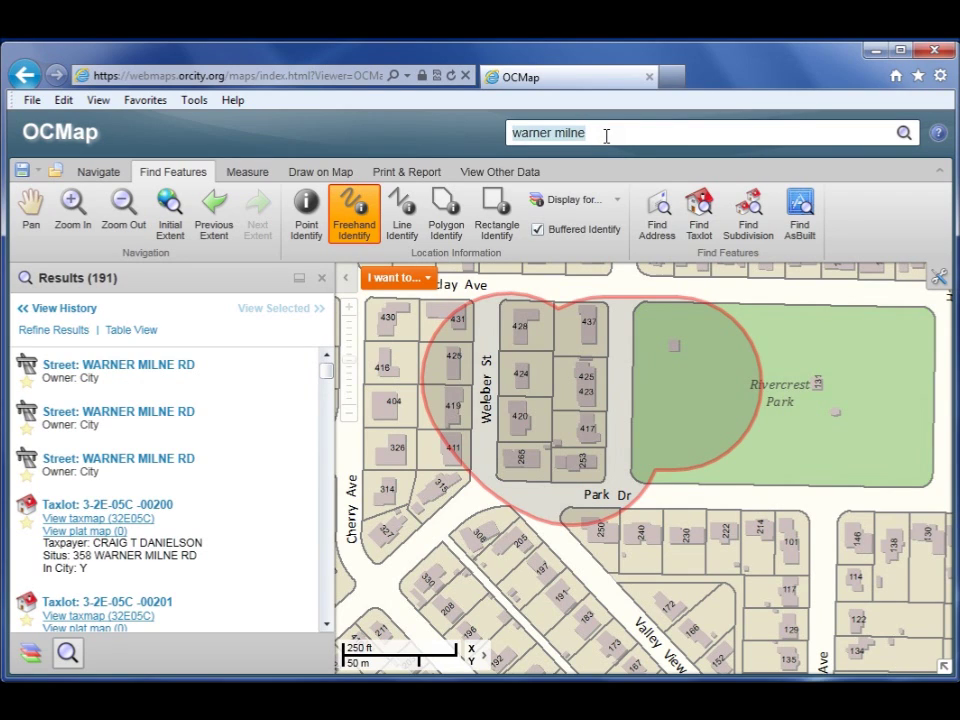
# Find the intersection of Warner Milne Rd & Molalla using the Find Address search
pyautogui.click(31, 208)
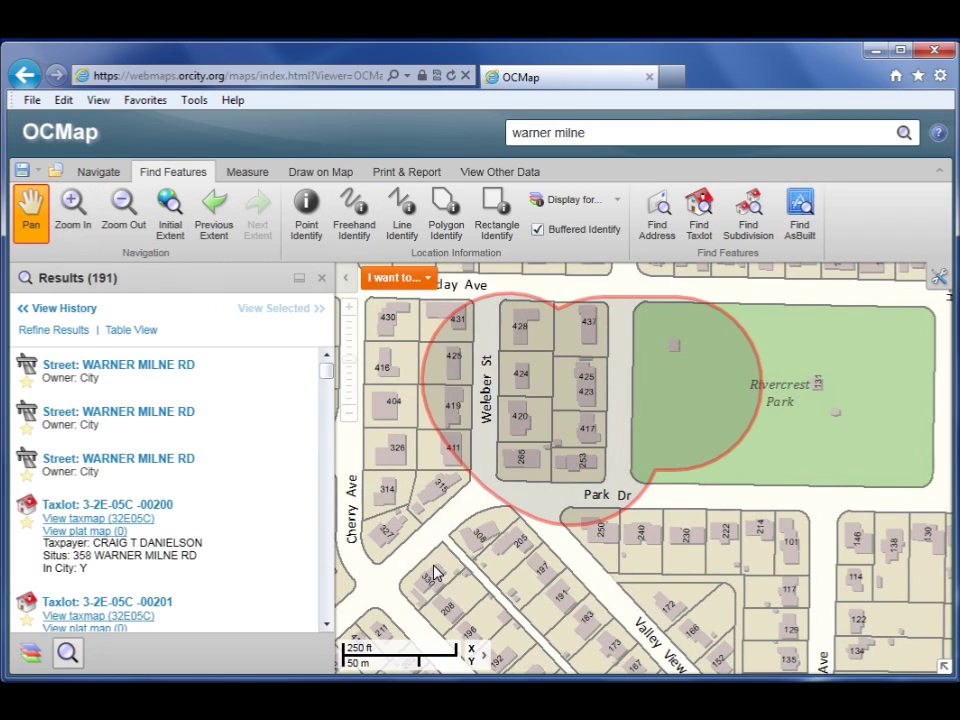
pyautogui.moveTo(414, 574); pyautogui.dragTo(782, 75)
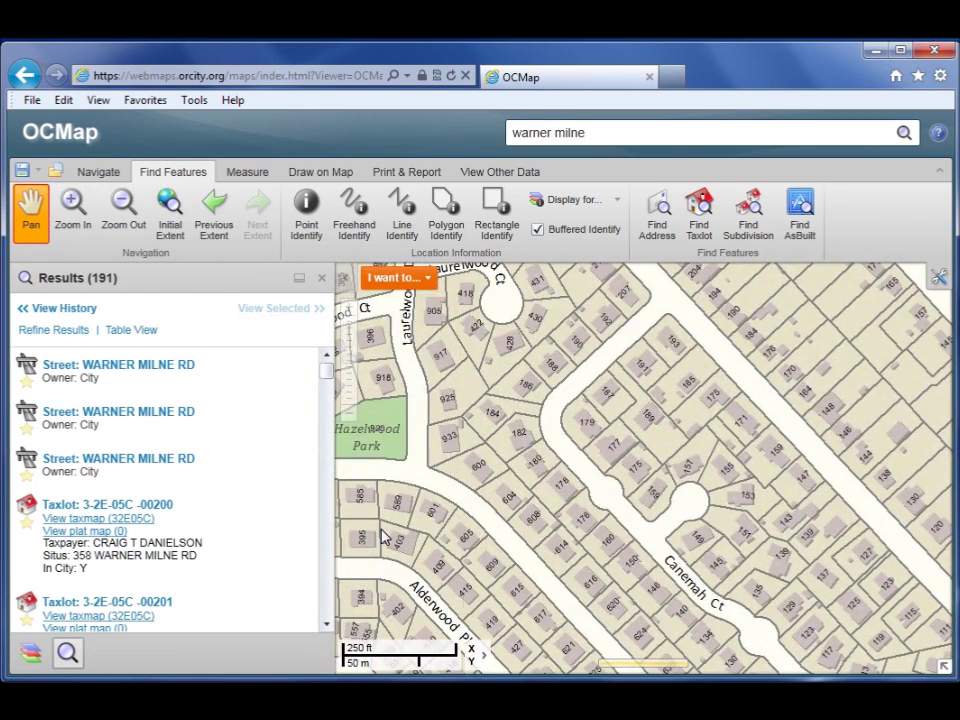
pyautogui.moveTo(397, 540); pyautogui.dragTo(760, 405)
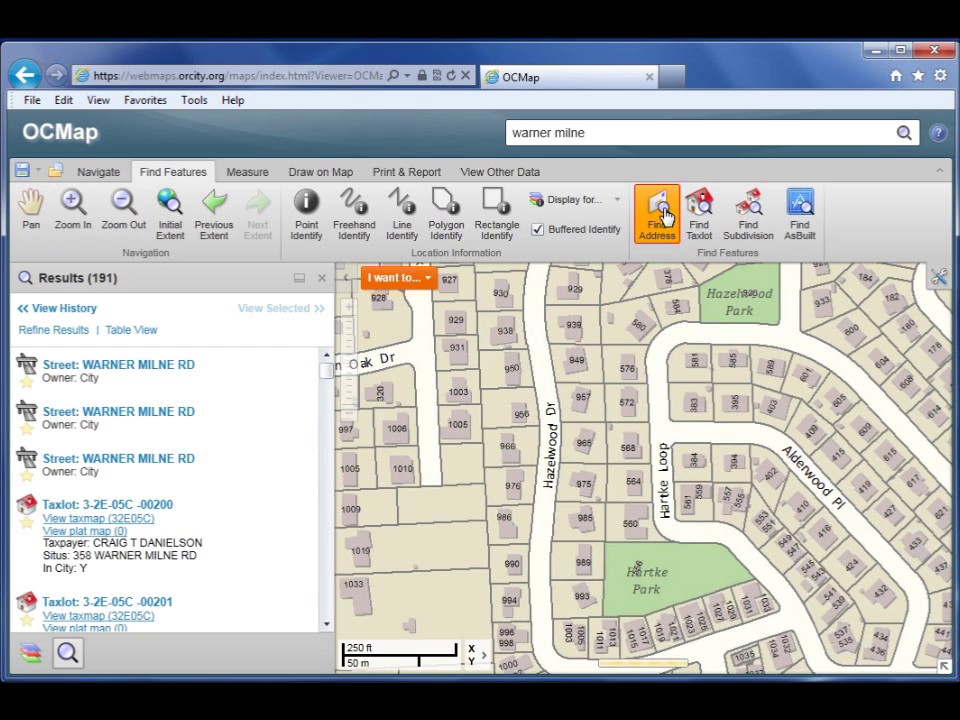
pyautogui.click(665, 215)
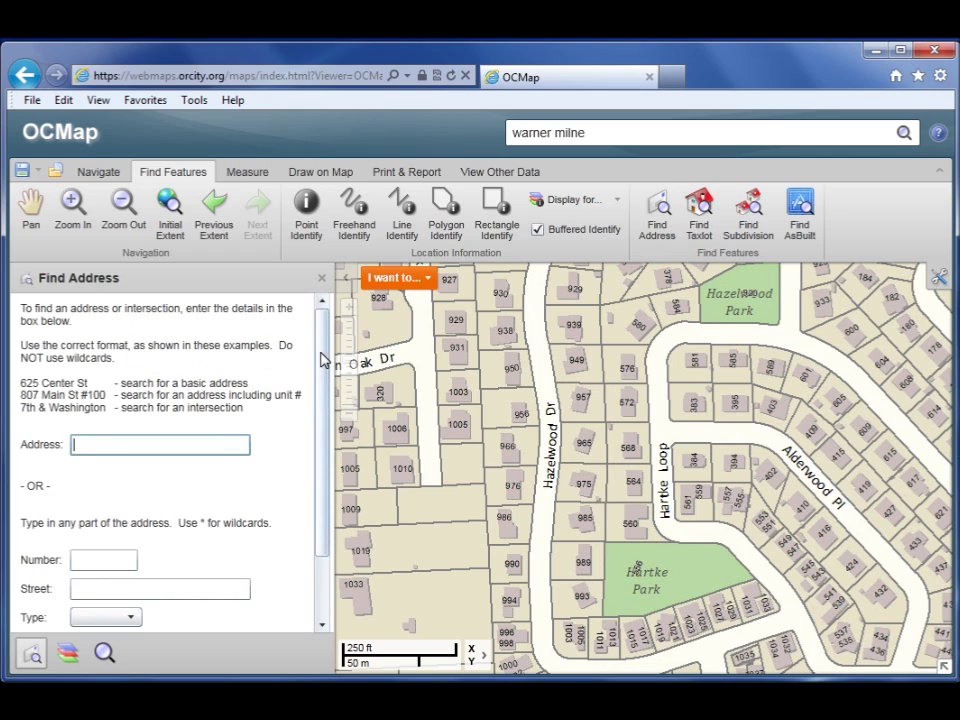
pyautogui.moveTo(322, 360)
pyautogui.mouseDown()
pyautogui.moveTo(326, 388)
pyautogui.moveTo(322, 345)
pyautogui.mouseUp()
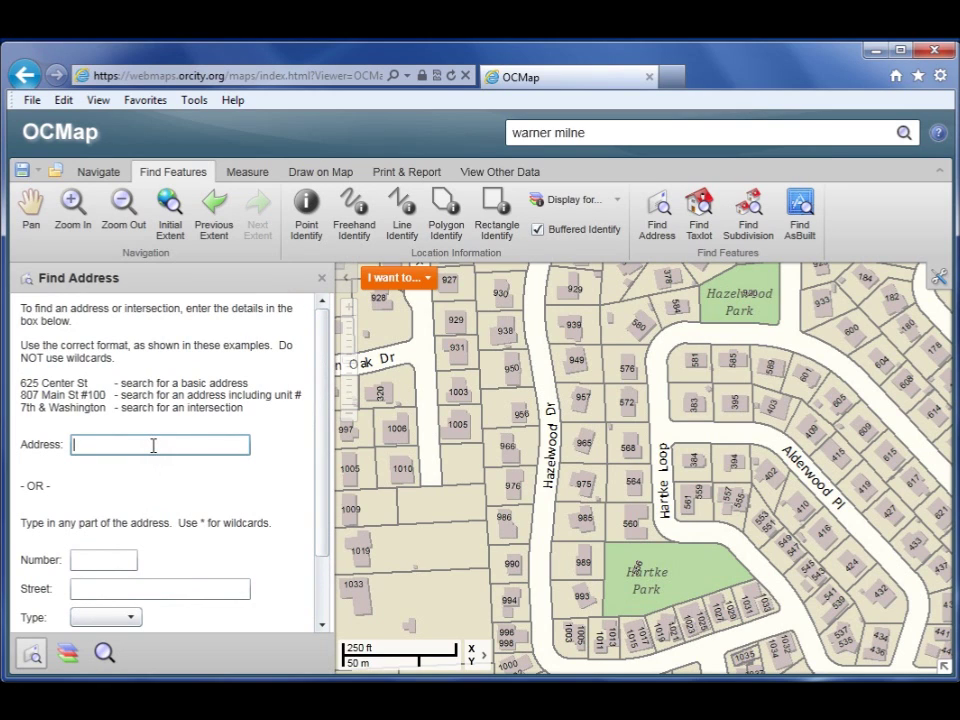
pyautogui.moveTo(324, 435); pyautogui.dragTo(328, 514)
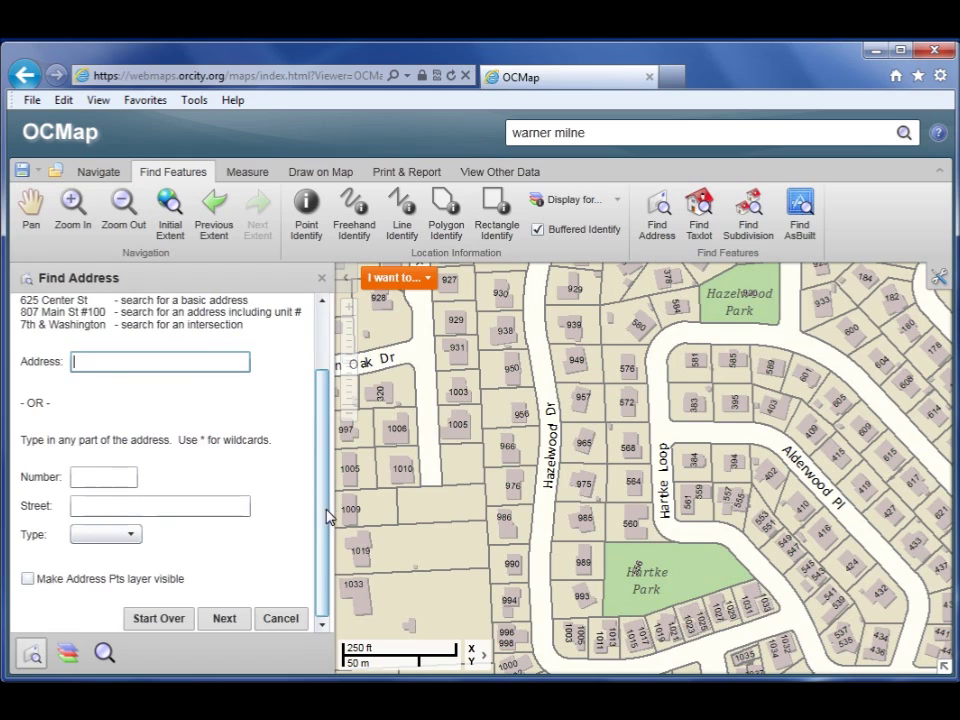
pyautogui.click(91, 477)
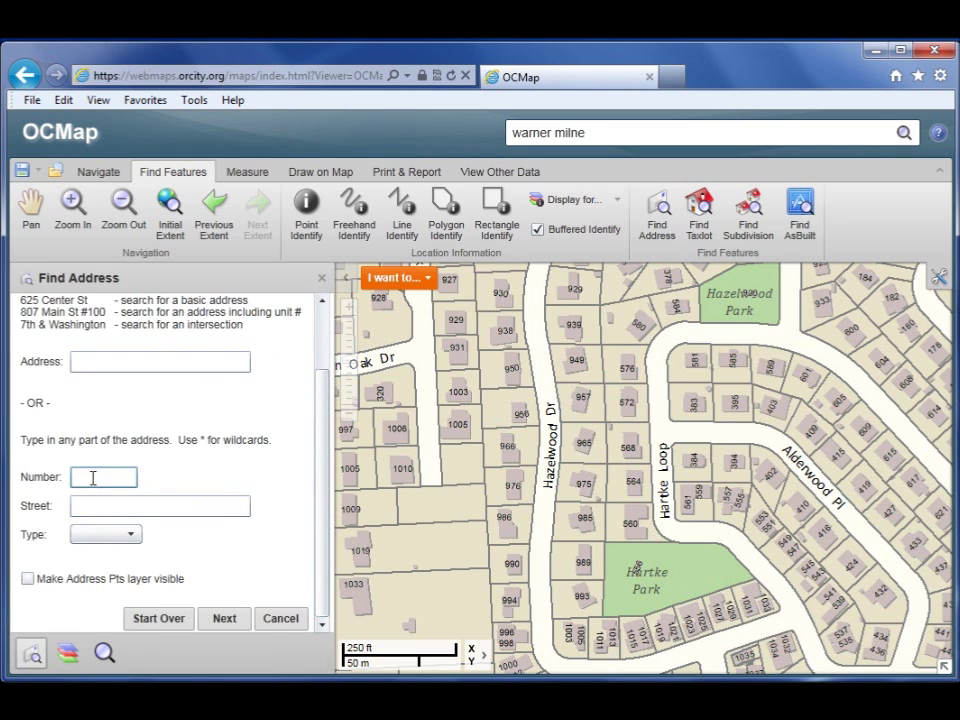
pyautogui.click(88, 362)
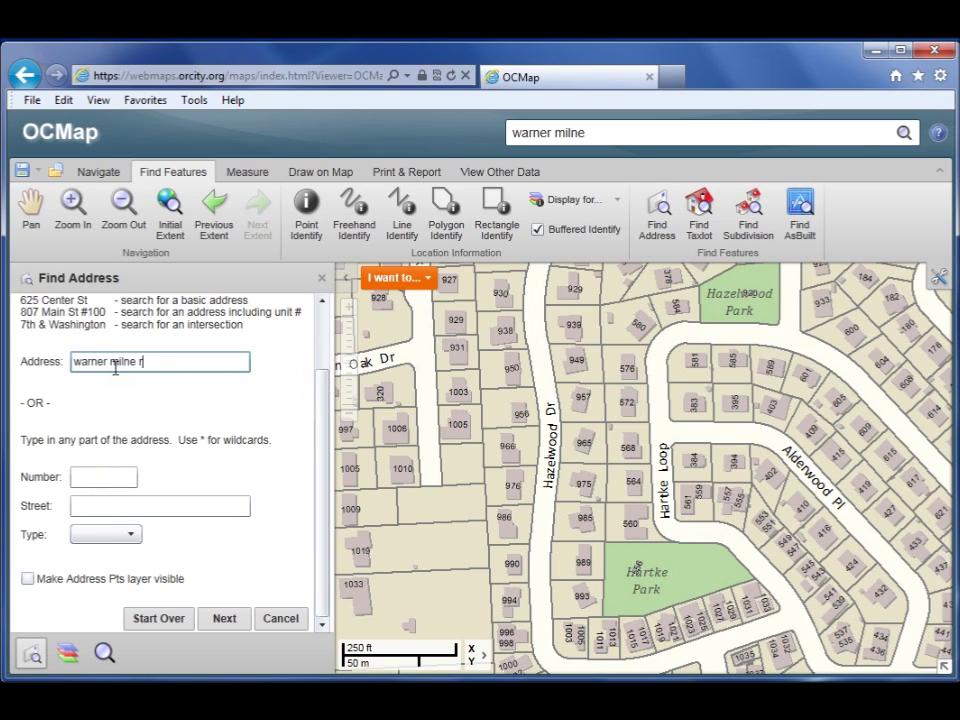
pyautogui.write('warner milne rd & mollalla')
pyautogui.click(226, 622)
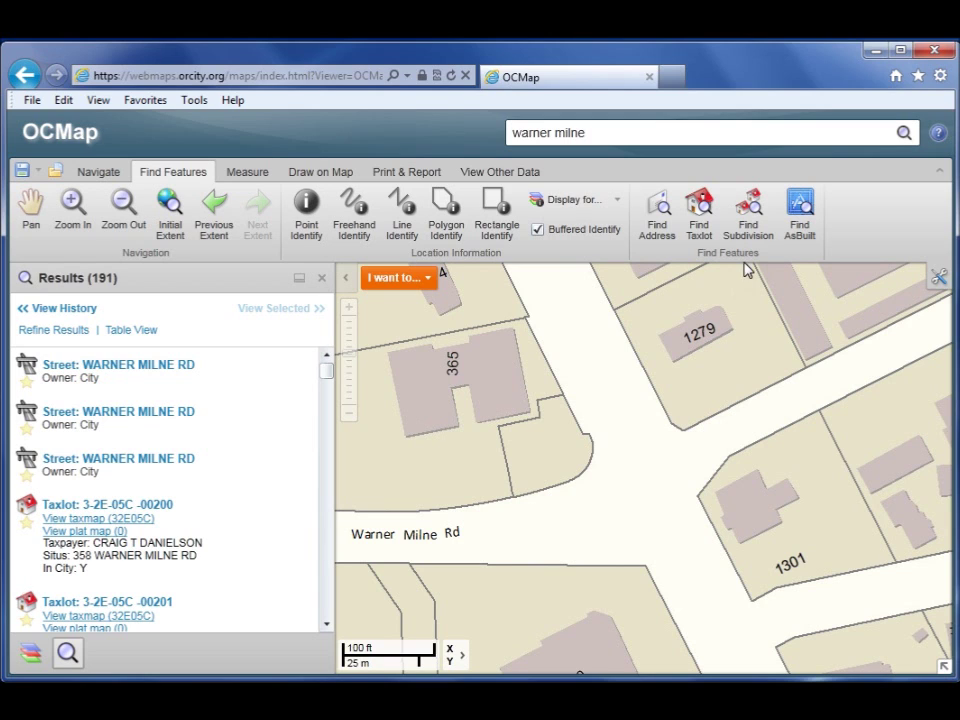
# Find the City of Oregon City building on Warner Milne by number and street, making the Address Pts layer visible, and view its details
pyautogui.click(660, 218)
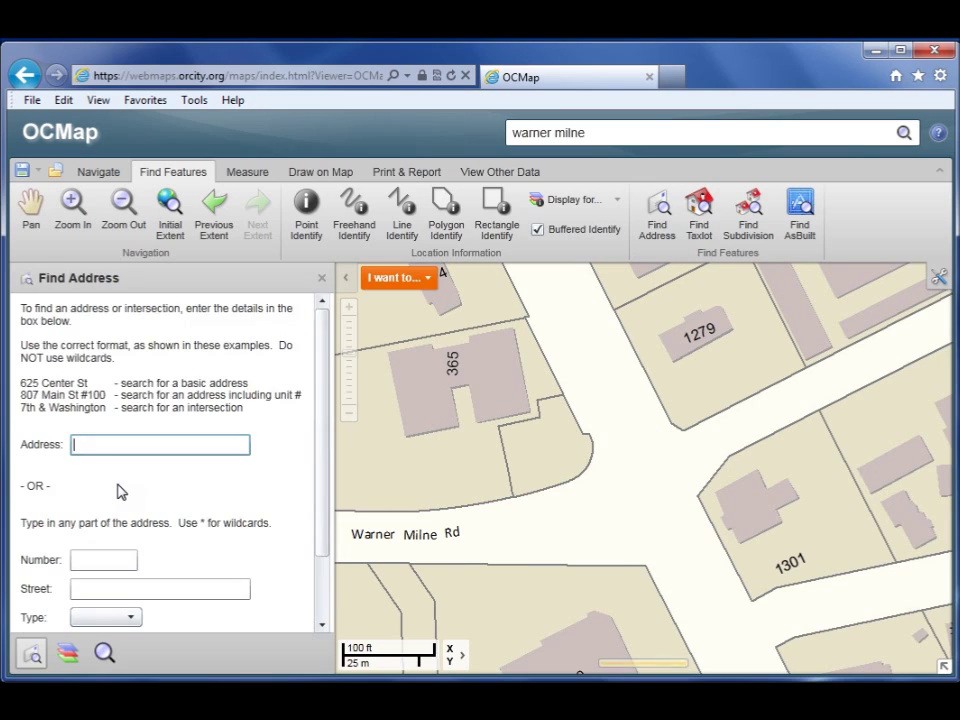
pyautogui.click(128, 591)
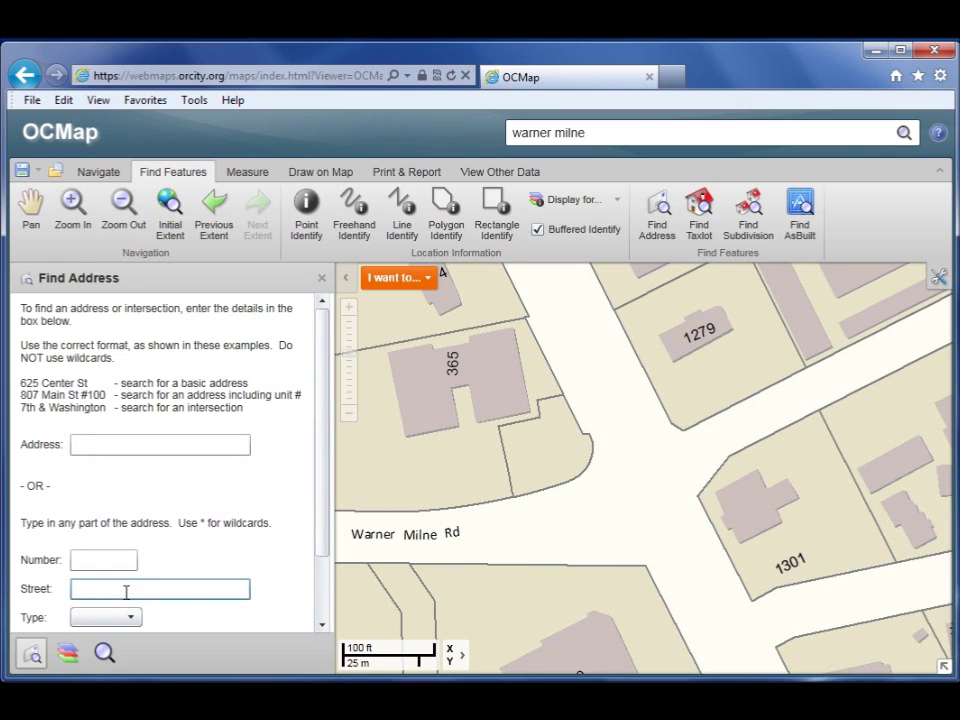
pyautogui.click(93, 559)
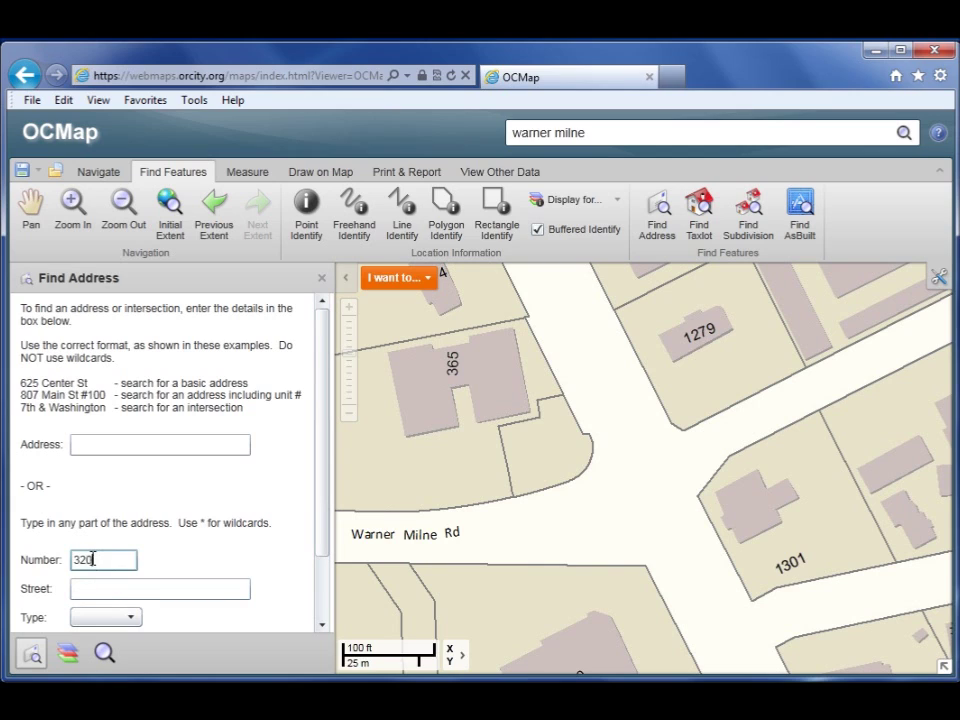
pyautogui.click(94, 590)
pyautogui.write('warner')
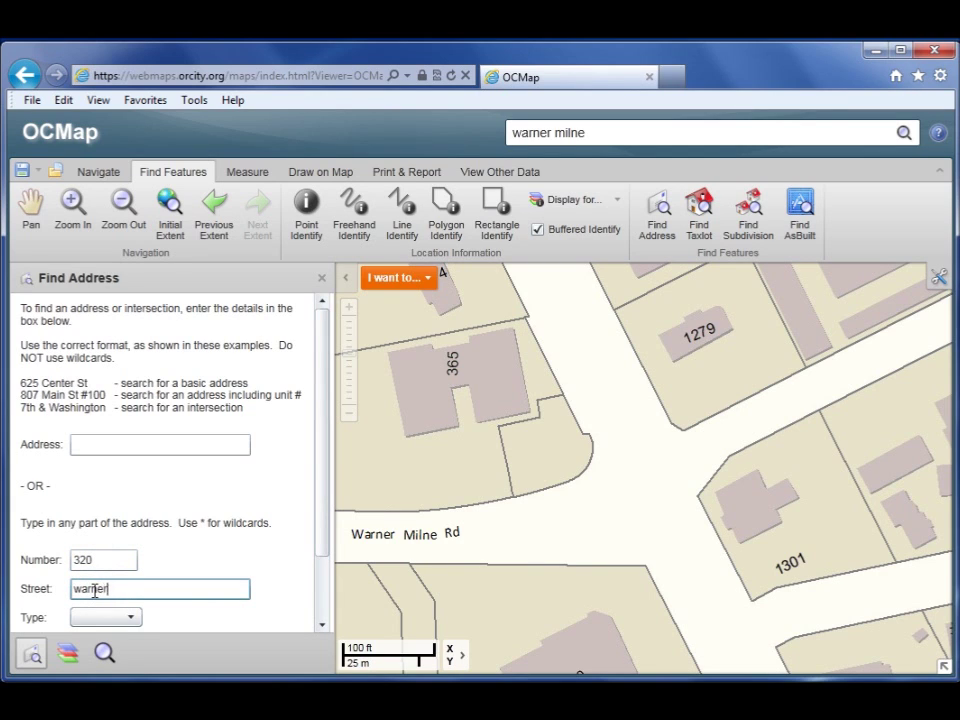
pyautogui.write(' milne')
pyautogui.scroll(-2, 317, 596)
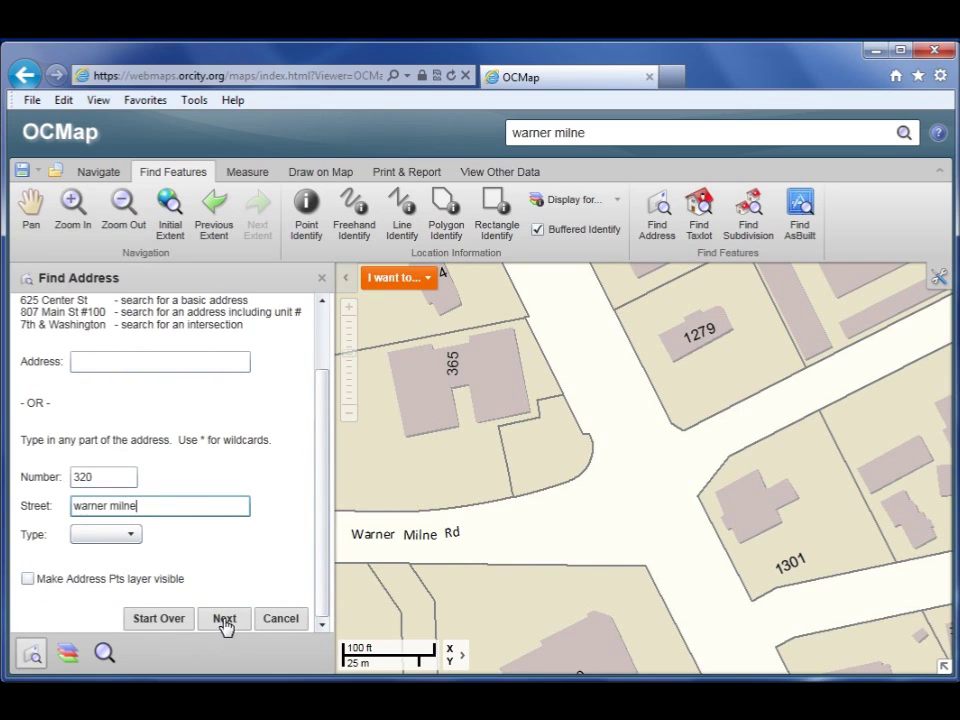
pyautogui.click(28, 580)
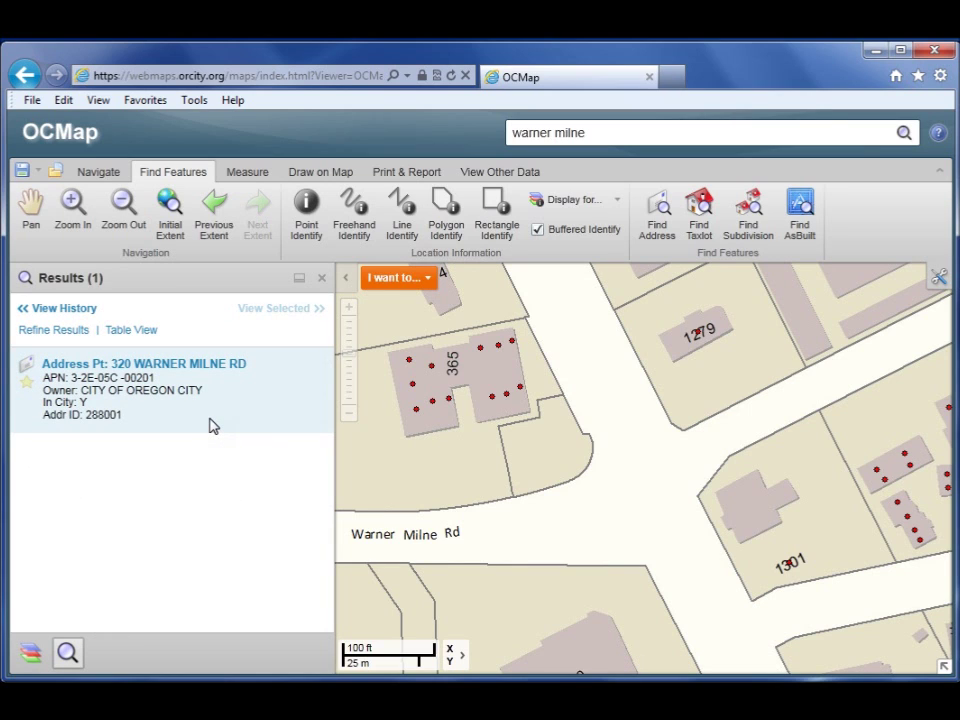
pyautogui.click(260, 366)
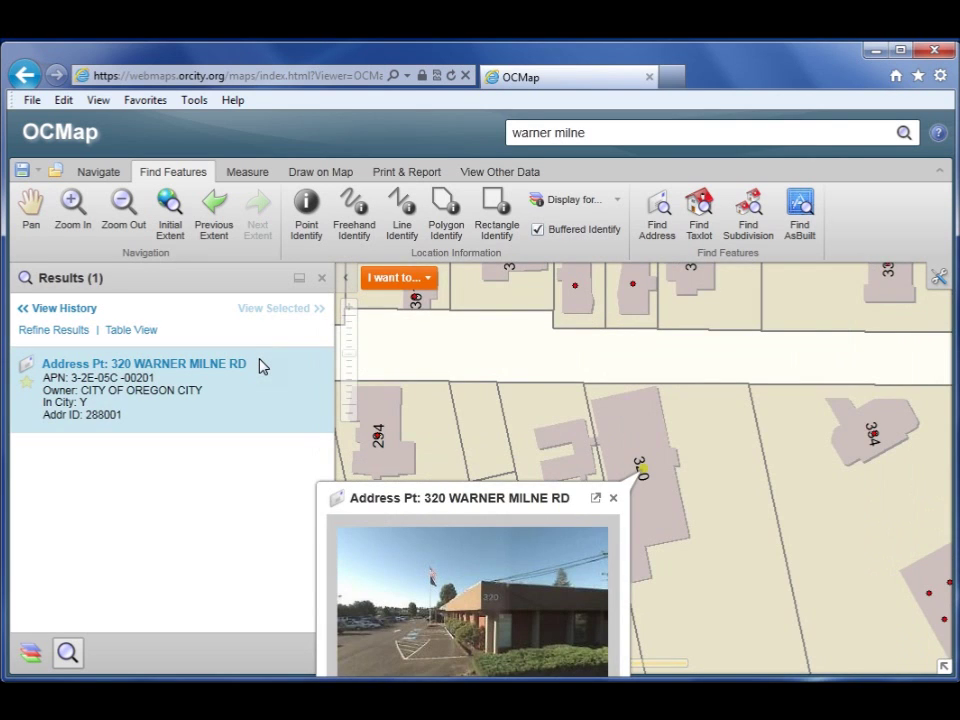
pyautogui.click(614, 498)
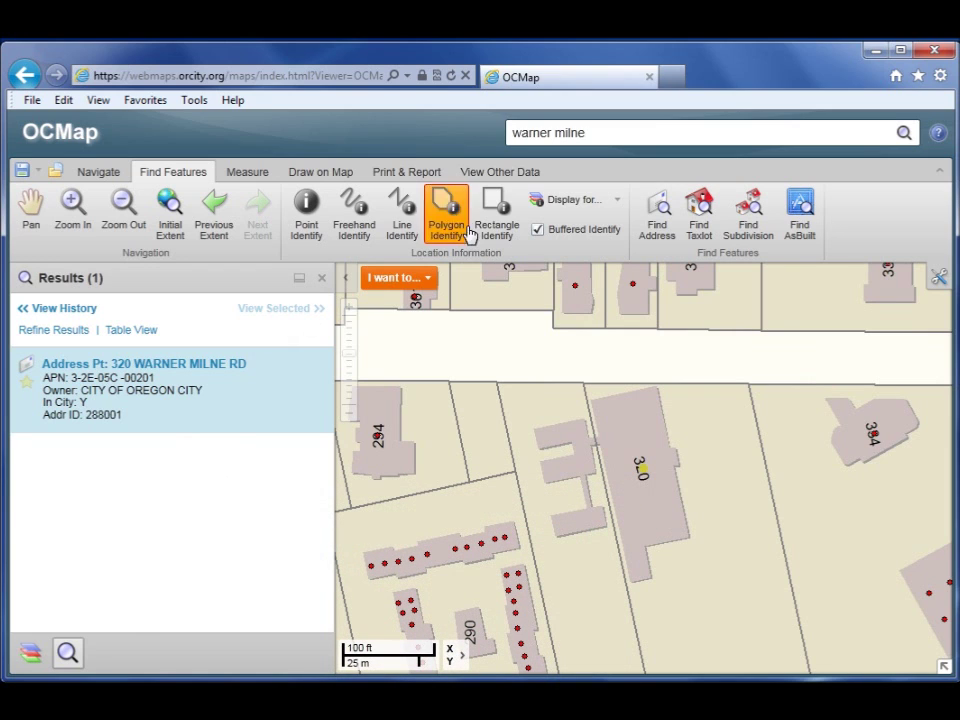
# Find all taxlots in reference map 2-2E-20DA, leaving the lot number blank, and look over the results
pyautogui.click(699, 215)
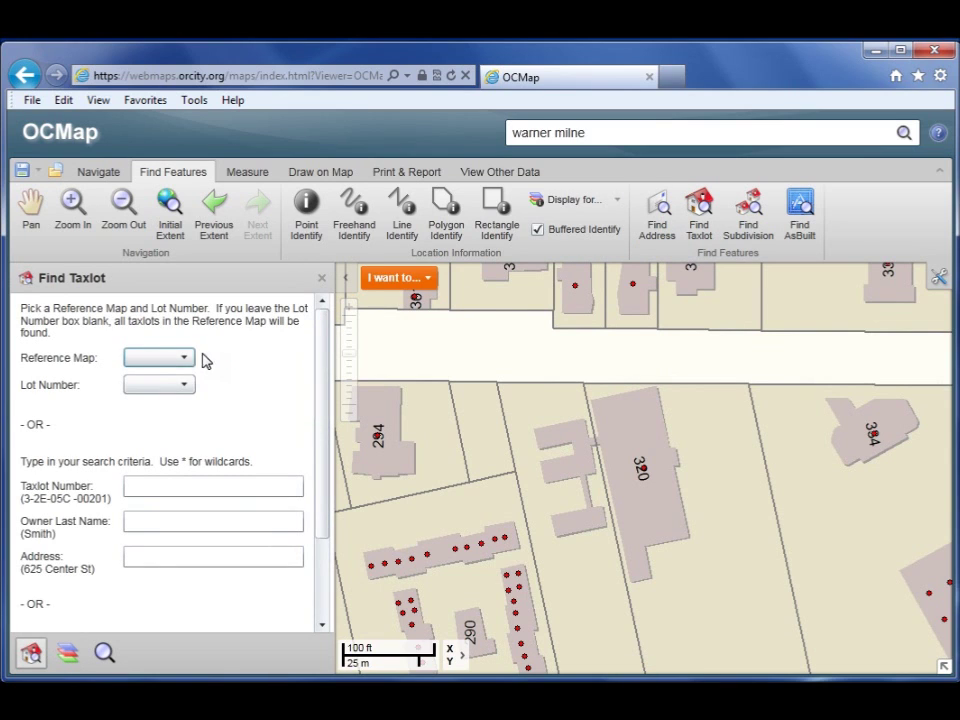
pyautogui.click(166, 360)
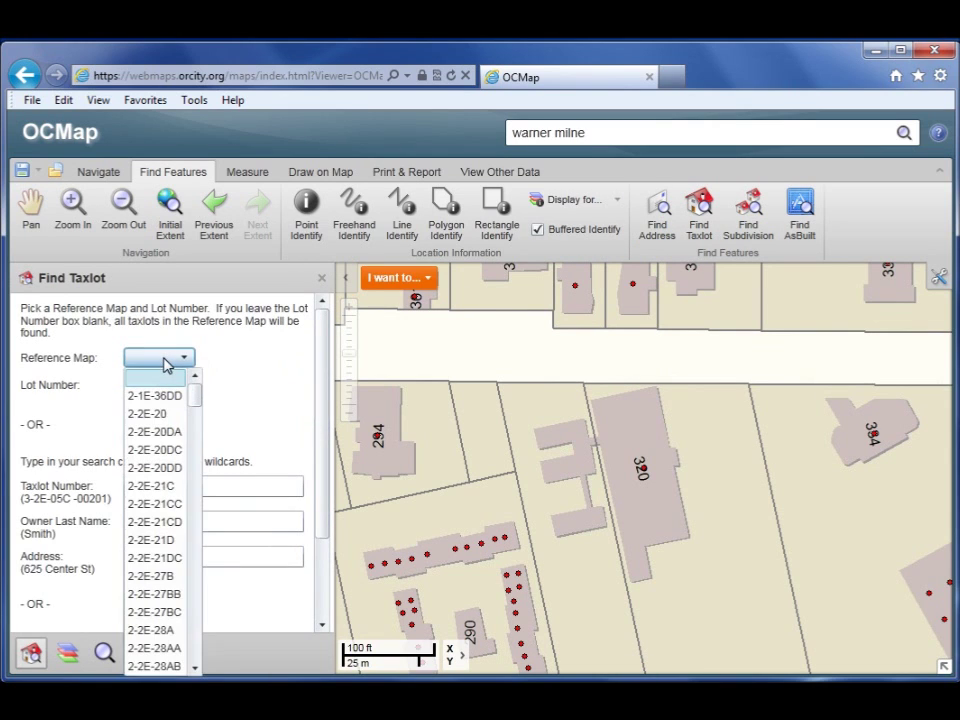
pyautogui.click(156, 432)
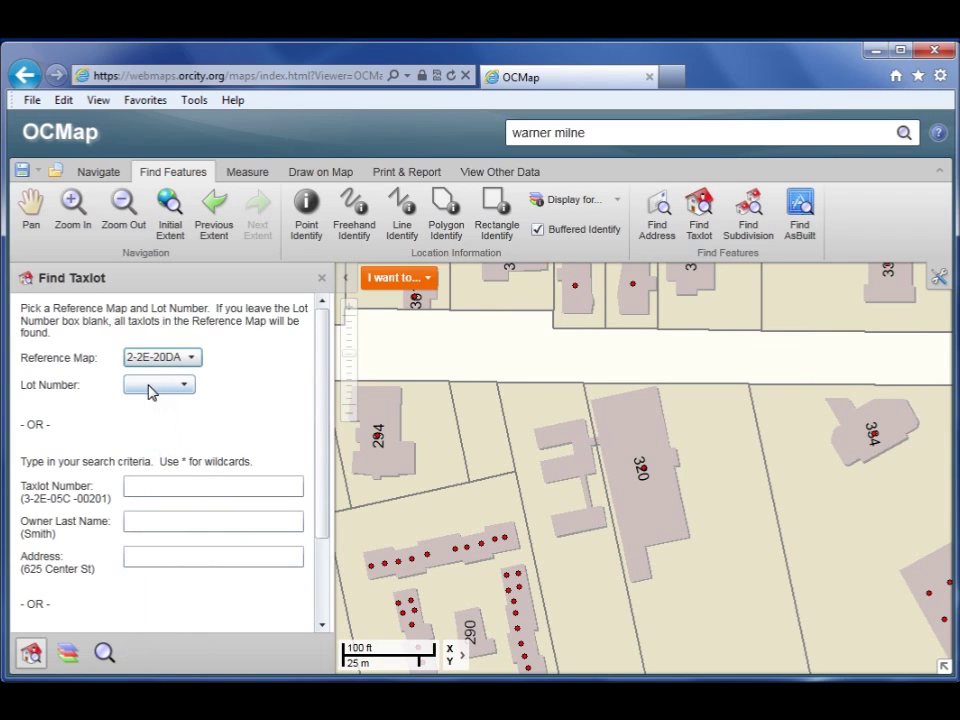
pyautogui.click(150, 389)
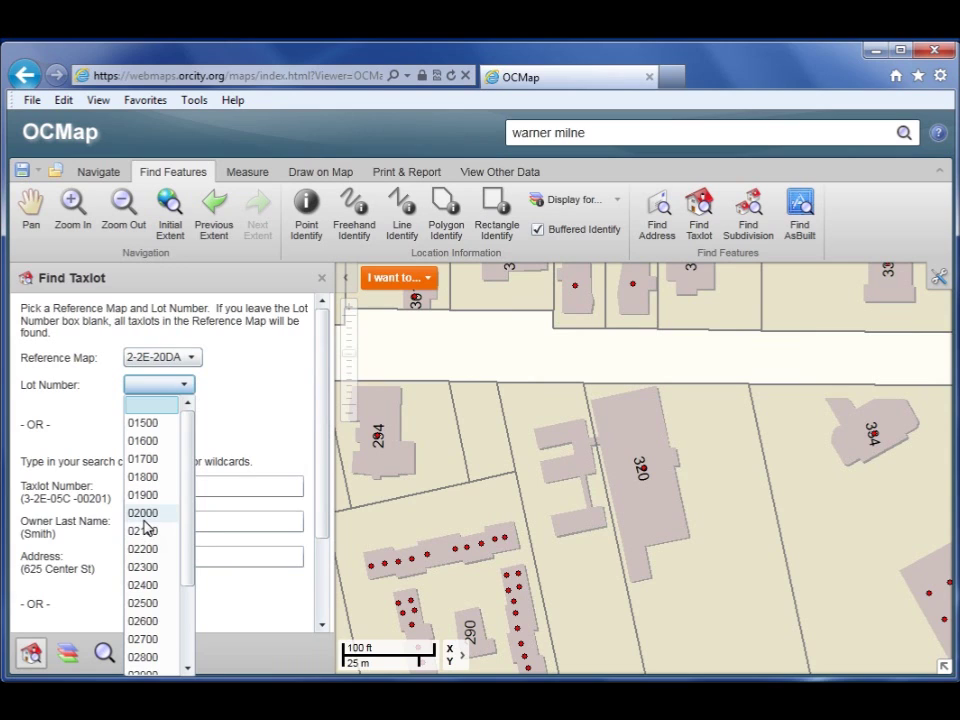
pyautogui.click(272, 399)
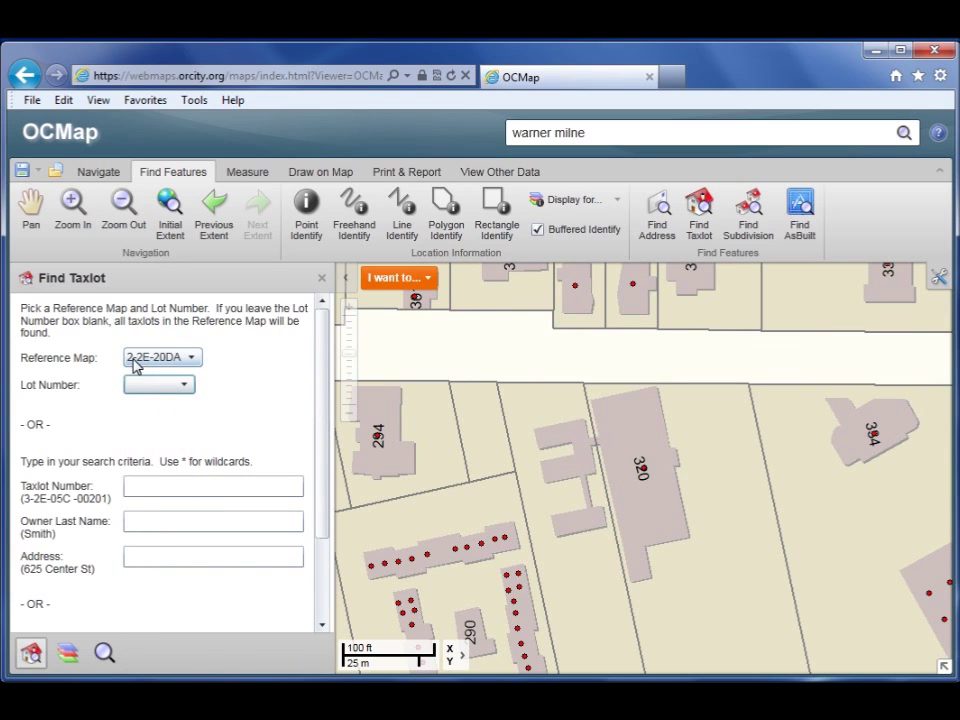
pyautogui.moveTo(324, 409); pyautogui.dragTo(272, 547)
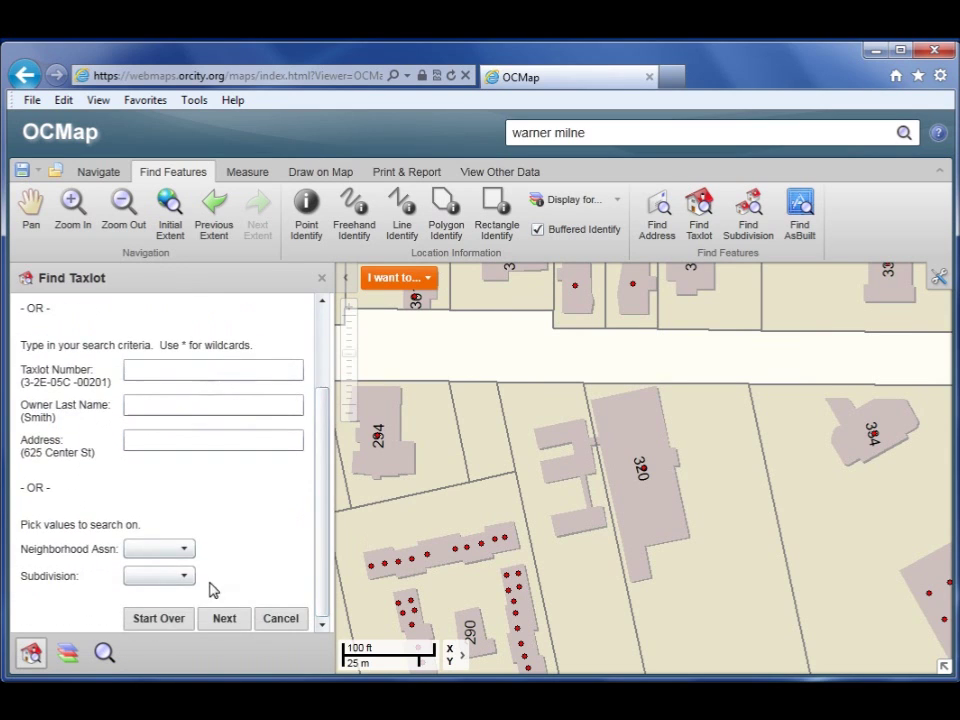
pyautogui.click(222, 619)
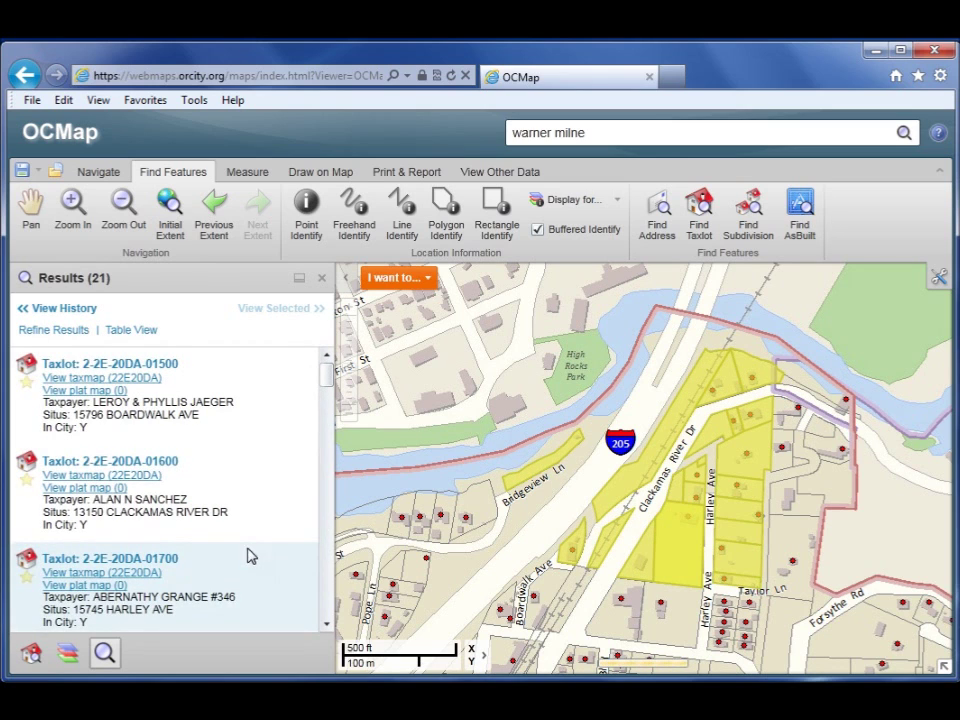
pyautogui.moveTo(328, 375)
pyautogui.mouseDown()
pyautogui.moveTo(336, 440)
pyautogui.moveTo(324, 370)
pyautogui.mouseUp()
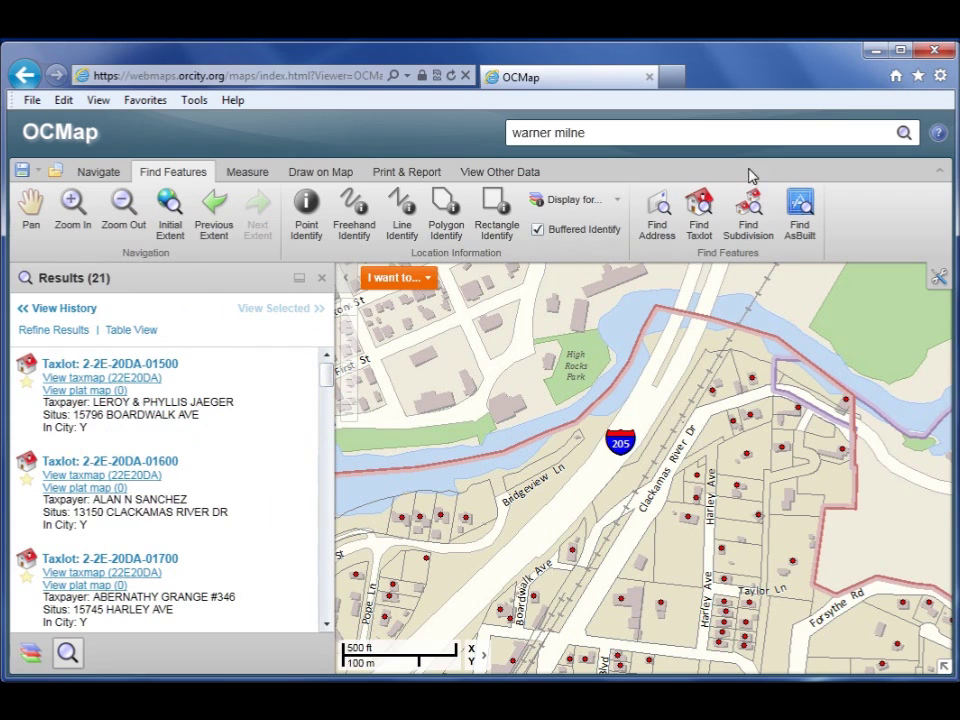
# Find all taxlots whose owner has the example last name given in the Find Taxlot form
pyautogui.click(658, 206)
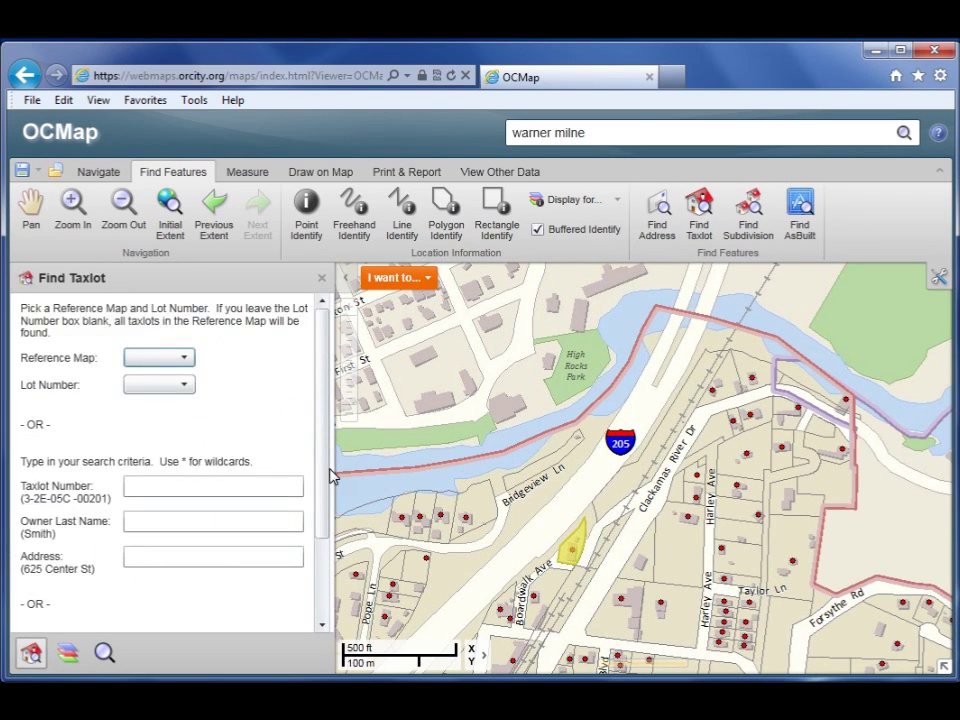
pyautogui.click(161, 488)
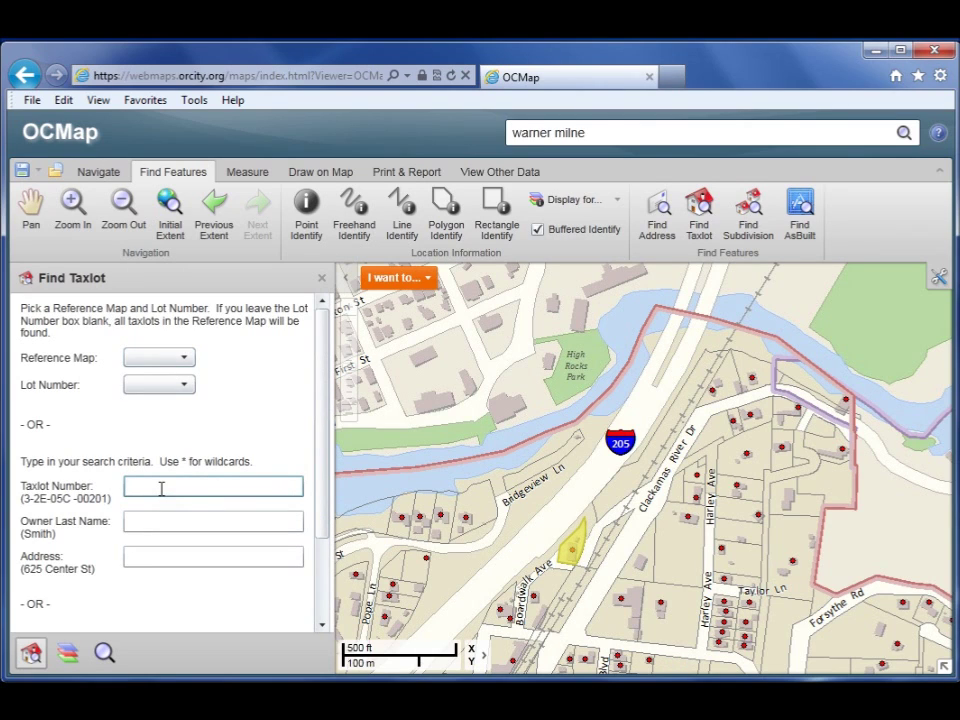
pyautogui.click(164, 519)
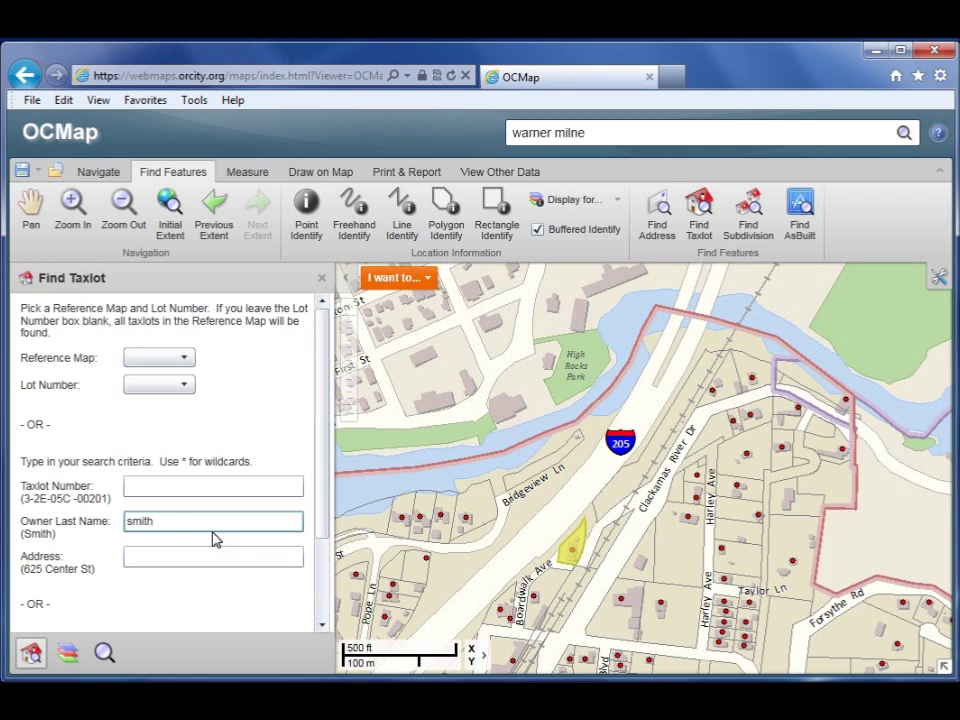
pyautogui.click(319, 568)
pyautogui.click(229, 620)
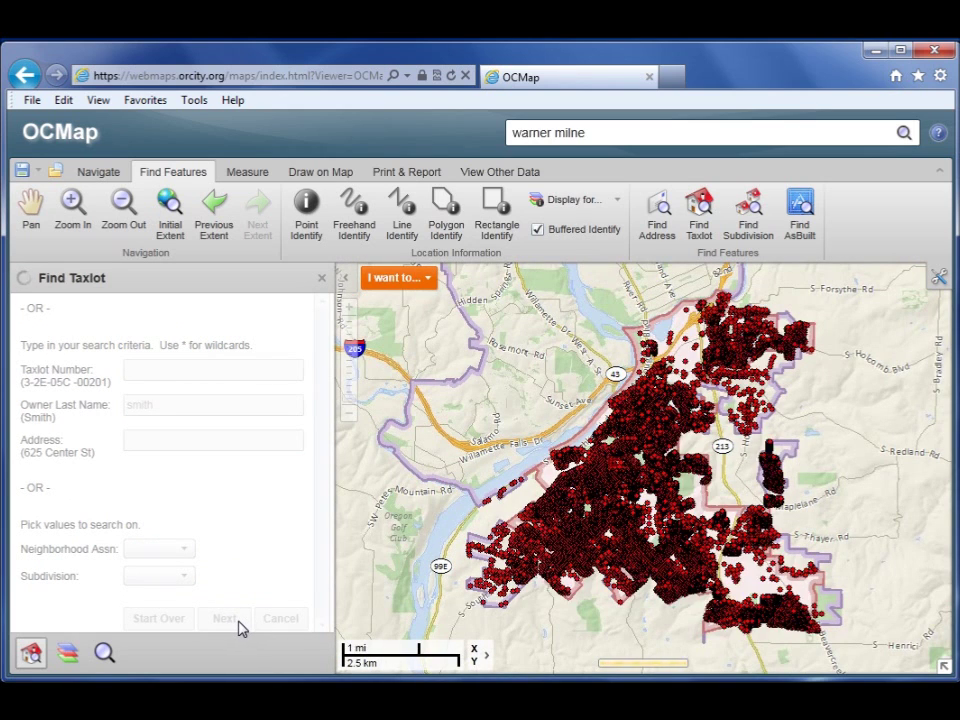
pyautogui.click(111, 340)
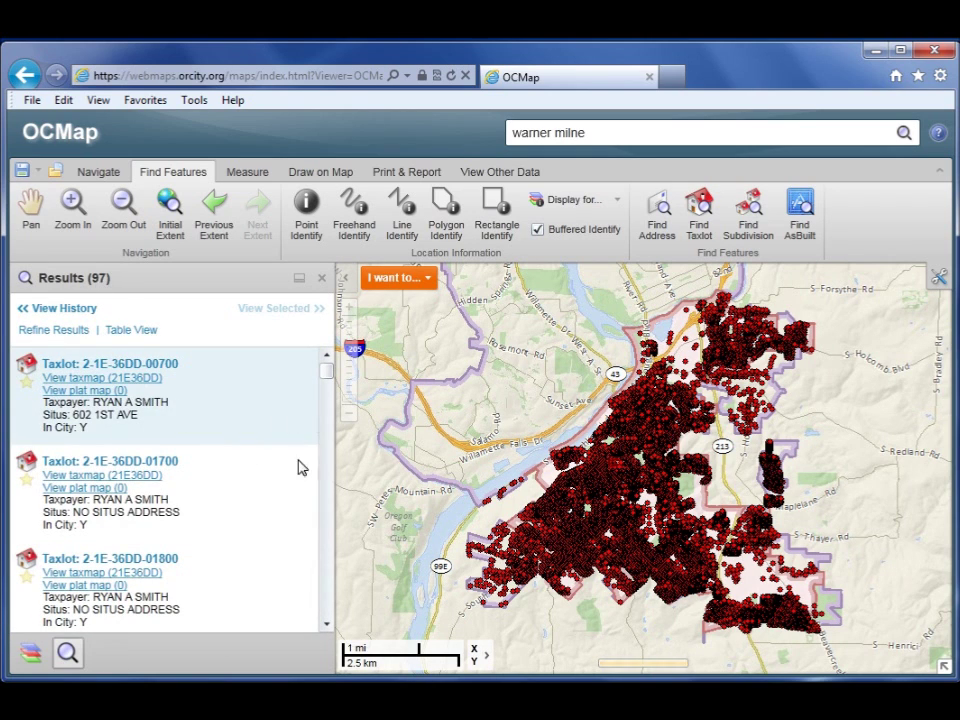
# Hide the Address Pts layer on the map and return to the taxlot search results
pyautogui.click(42, 662)
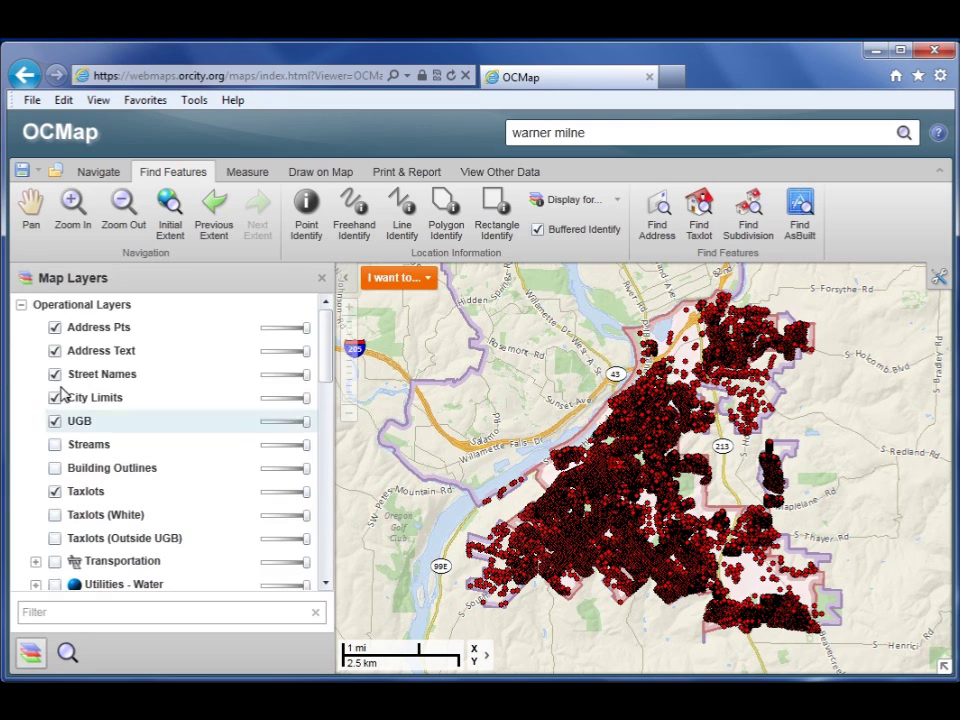
pyautogui.click(55, 329)
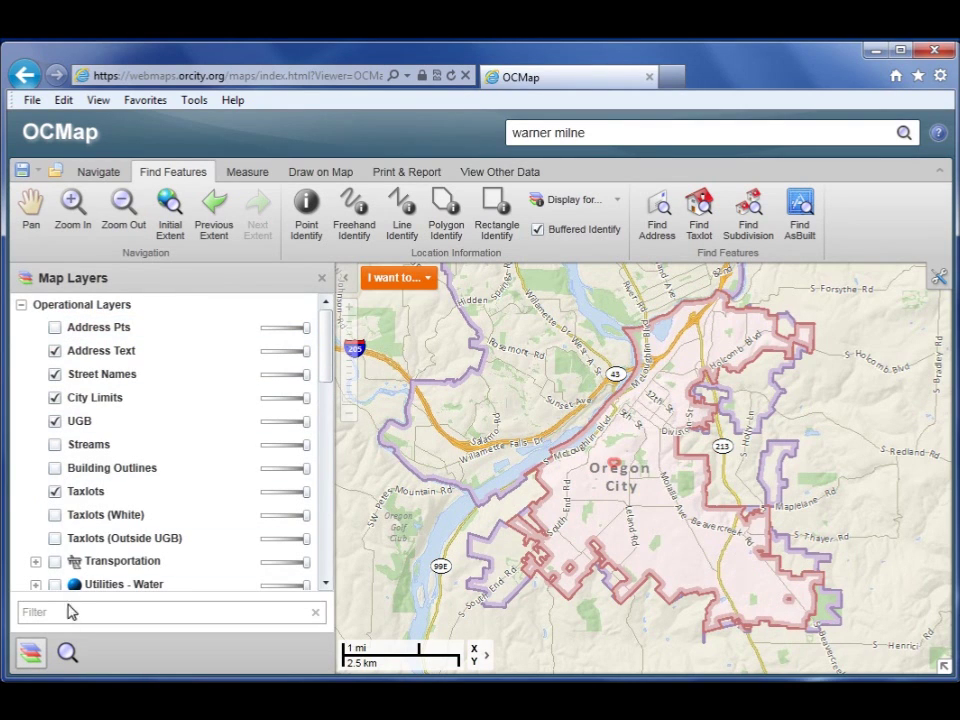
pyautogui.click(67, 652)
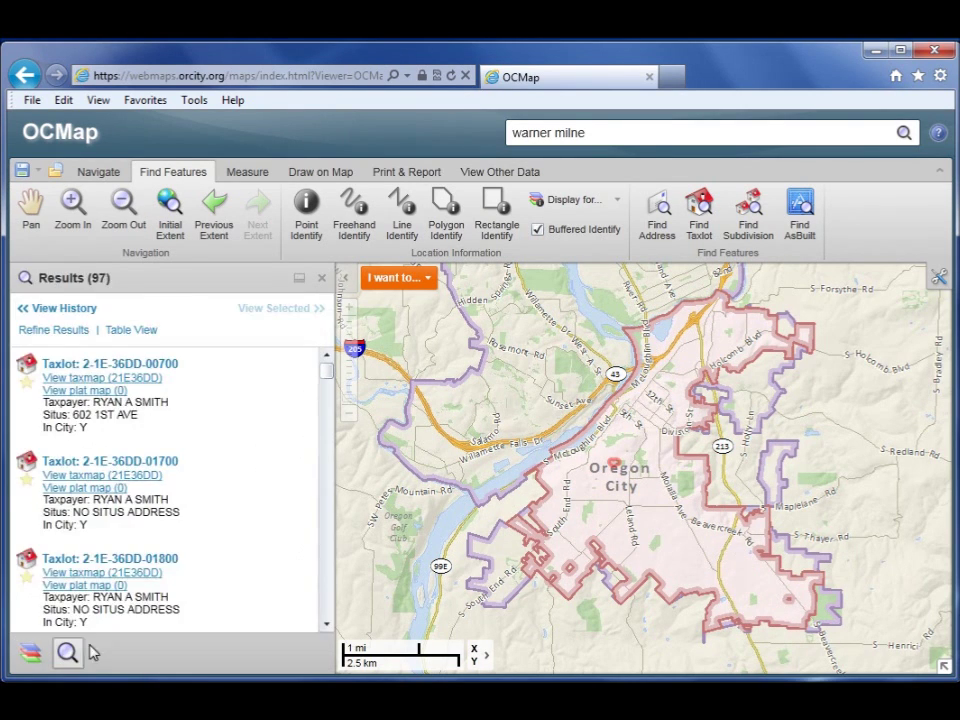
# Find all taxlots in the BAILEY ESTATES subdivision using the Find Taxlot search
pyautogui.click(697, 220)
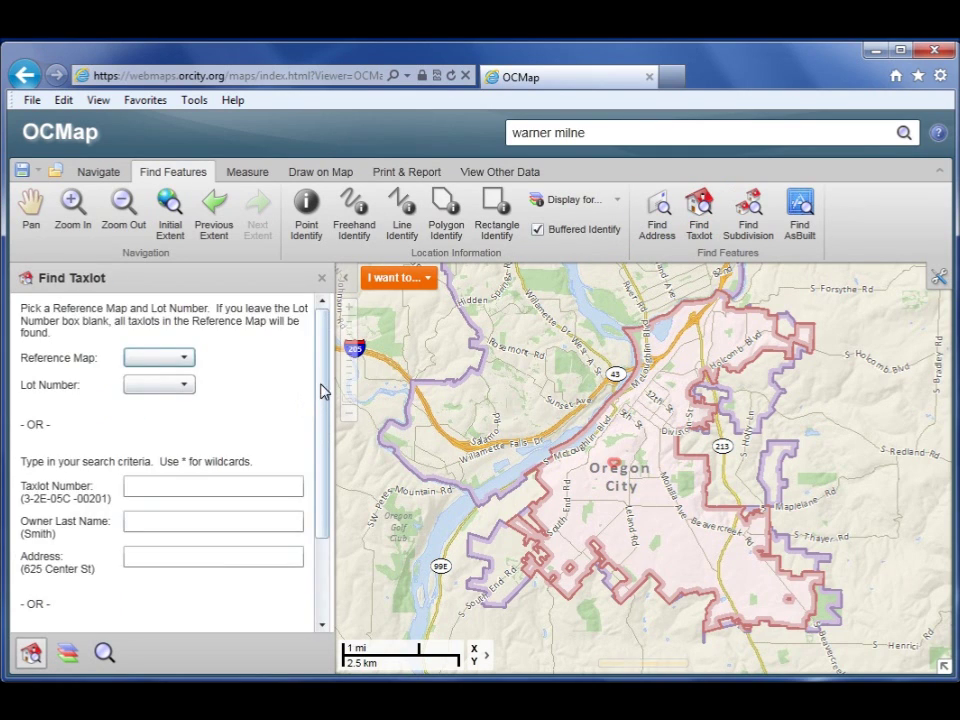
pyautogui.moveTo(324, 390); pyautogui.dragTo(324, 508)
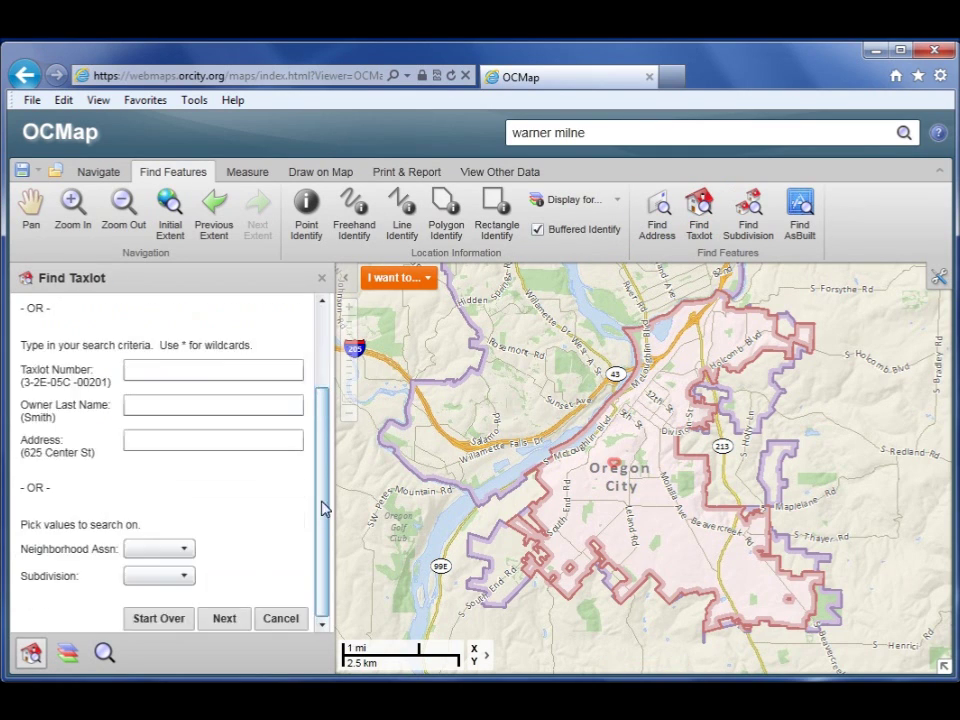
pyautogui.click(188, 578)
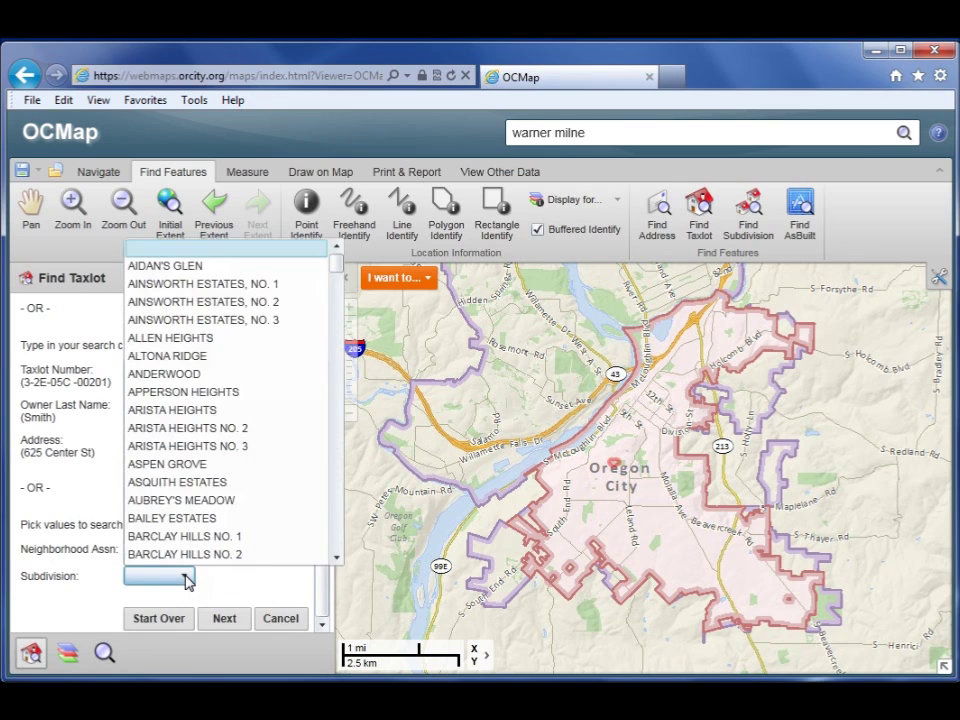
pyautogui.click(190, 519)
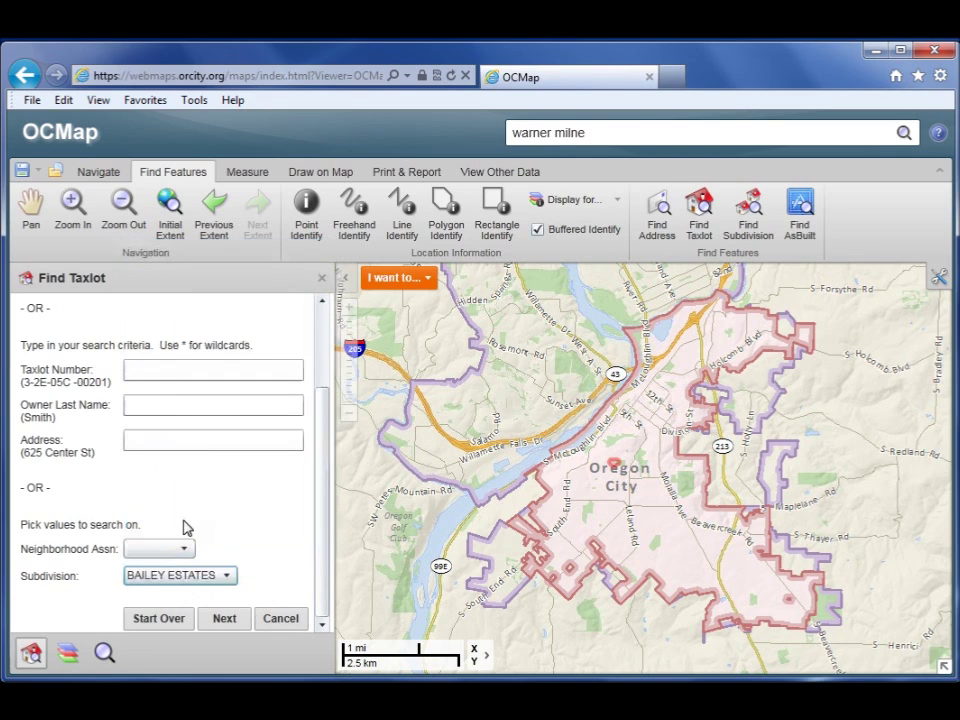
pyautogui.click(238, 621)
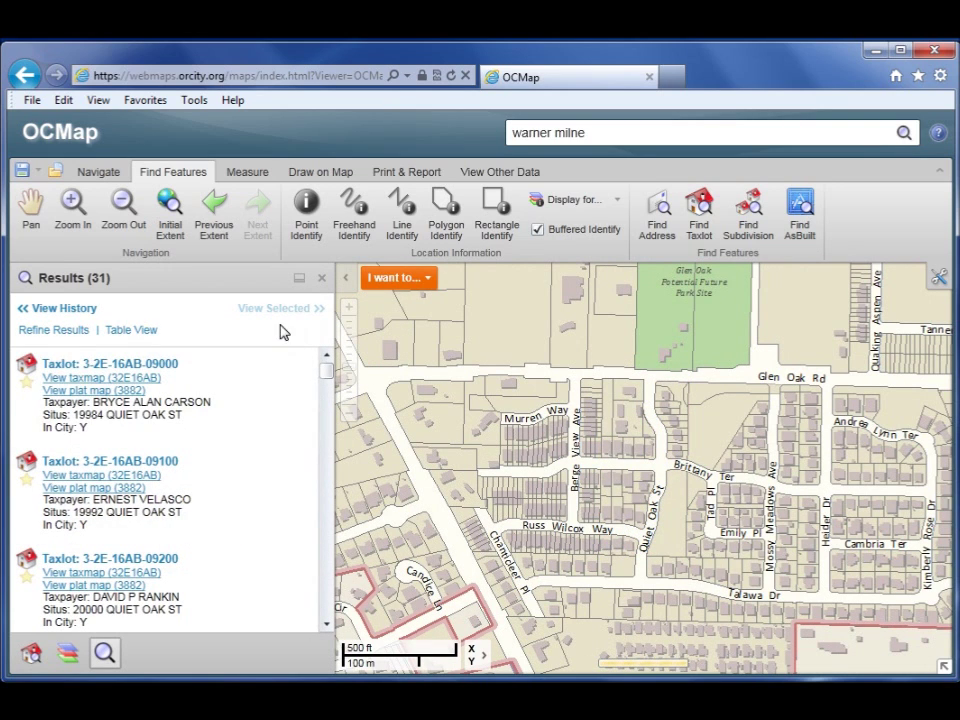
# Examine the Find Subdivision search criteria, including subdivision name, AsBuilt number, year recorded, county plat number and the free-text subdivision name
pyautogui.click(753, 216)
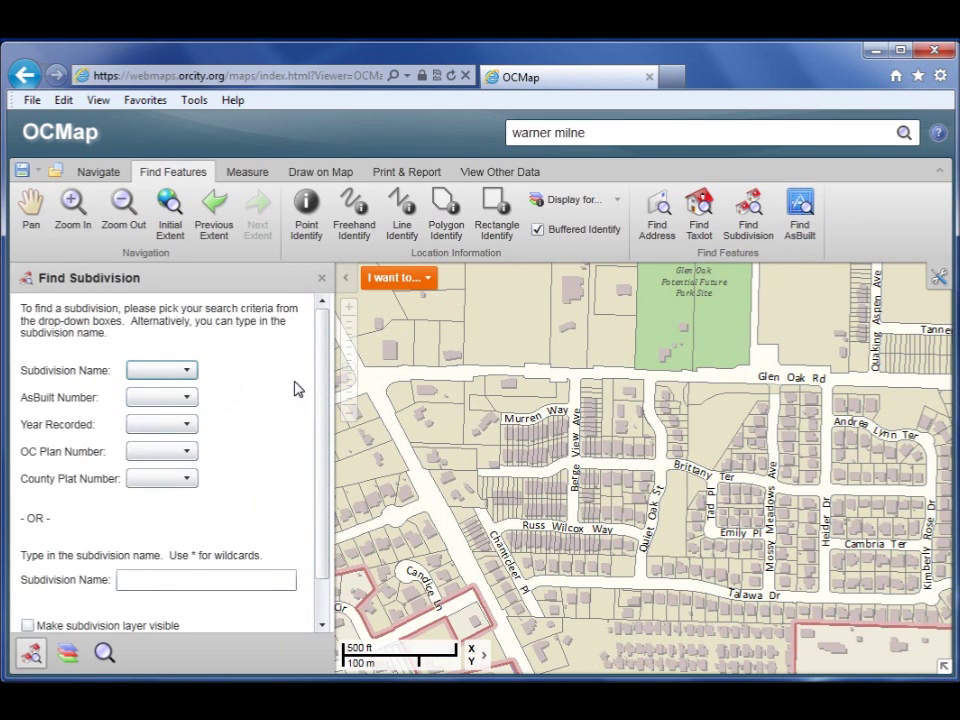
pyautogui.moveTo(321, 388); pyautogui.dragTo(324, 443)
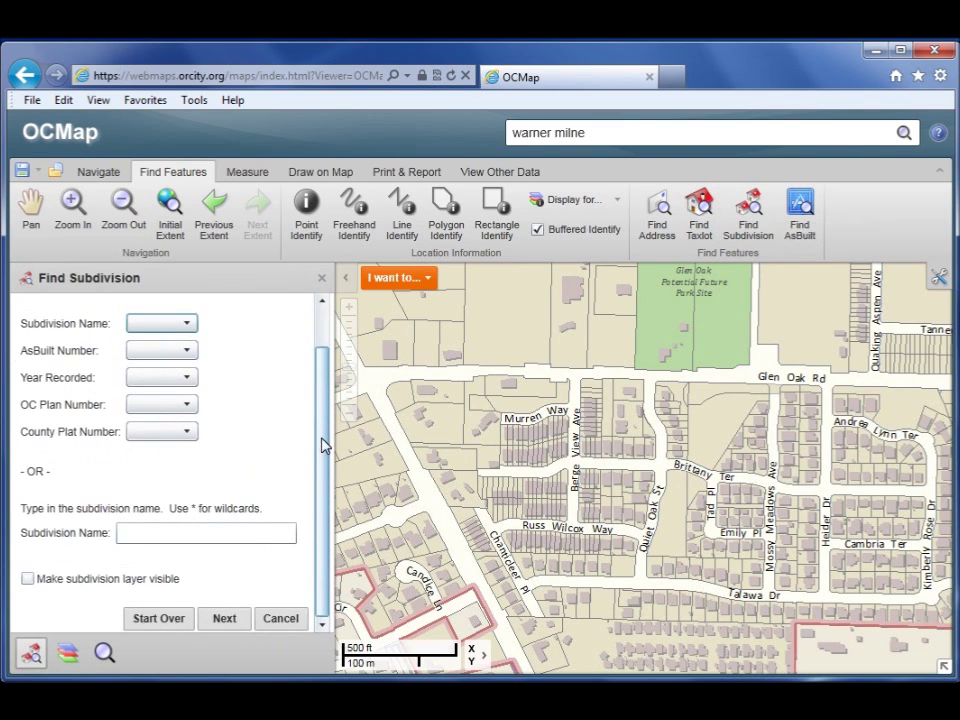
pyautogui.click(174, 324)
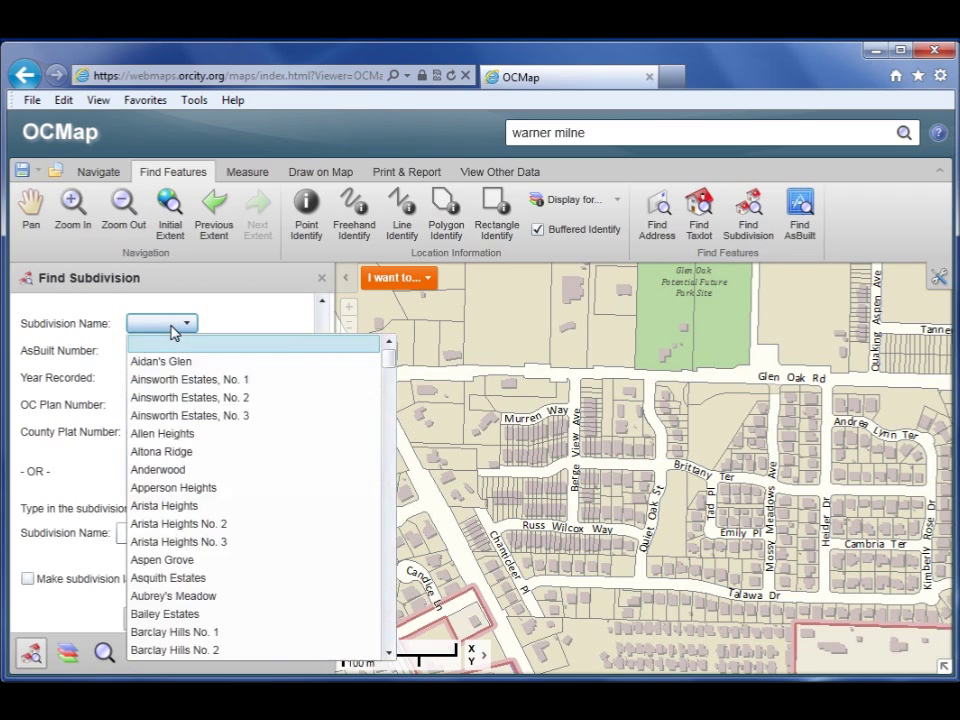
pyautogui.click(172, 327)
pyautogui.click(173, 356)
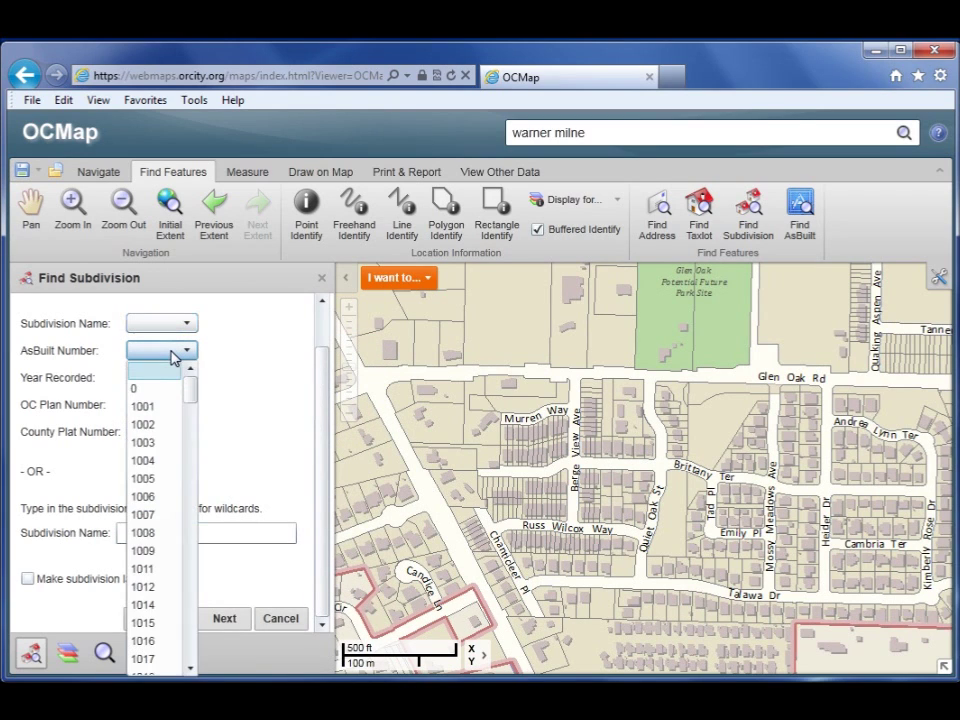
pyautogui.click(173, 357)
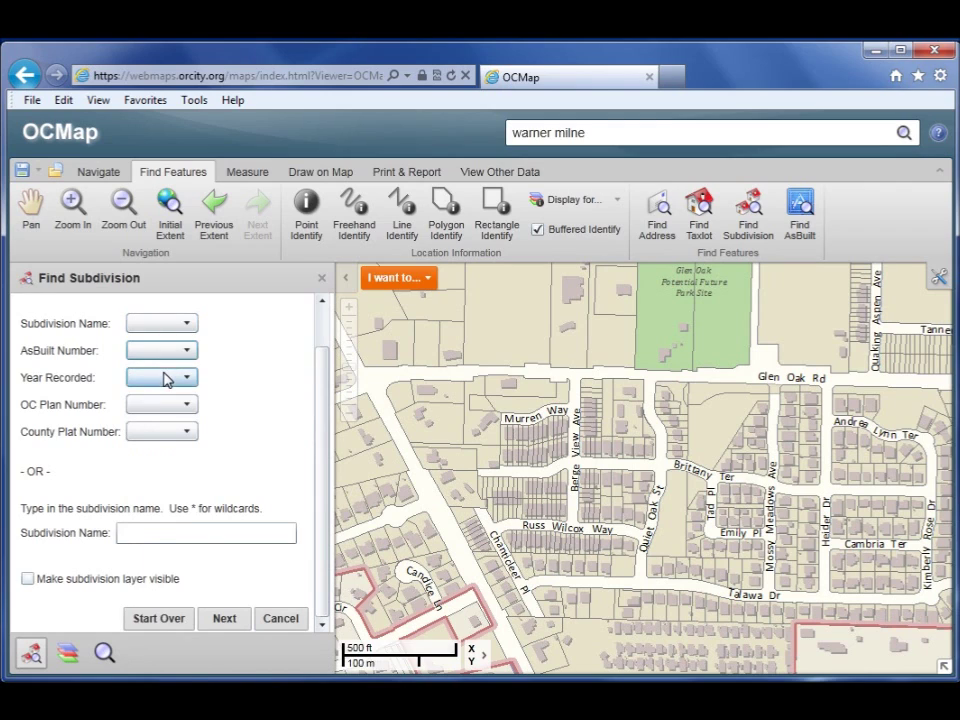
pyautogui.click(167, 378)
pyautogui.click(166, 378)
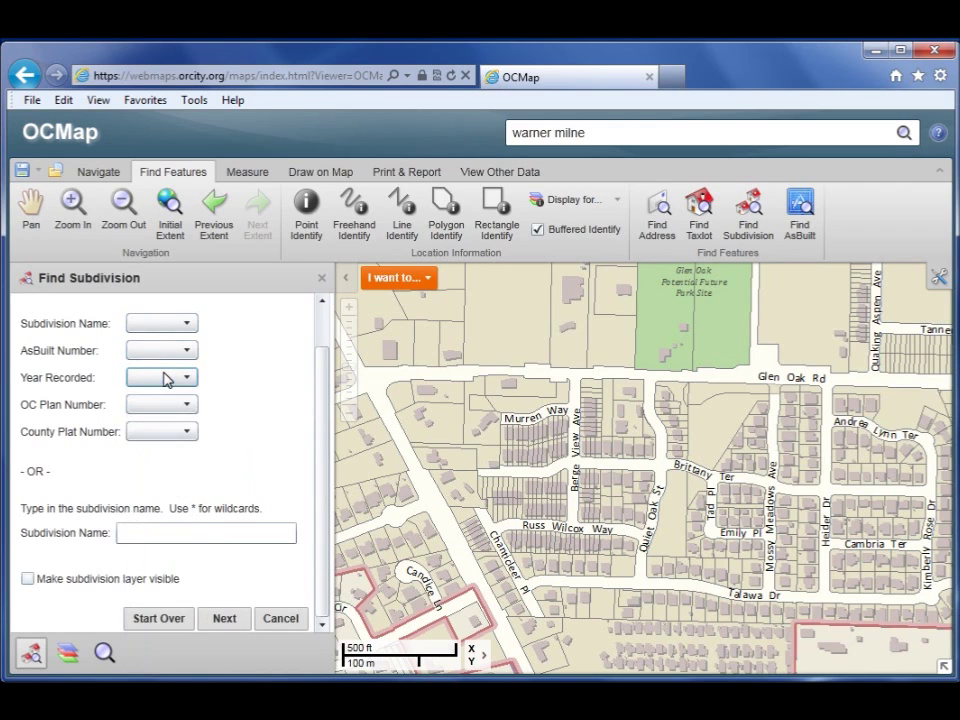
pyautogui.click(167, 436)
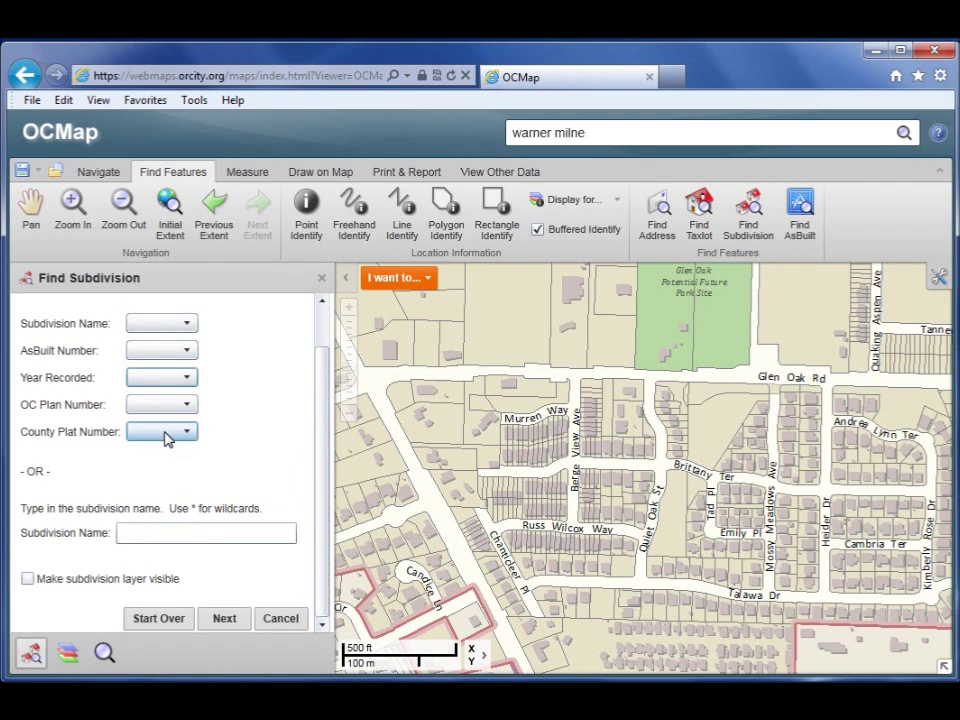
pyautogui.click(167, 436)
pyautogui.click(152, 534)
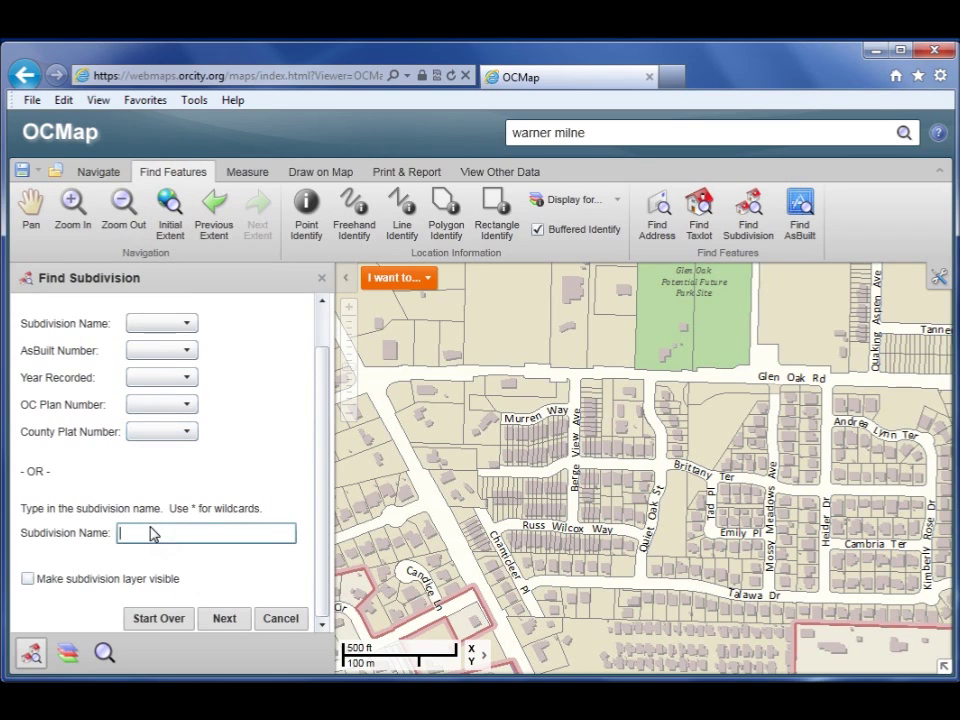
# Examine the AsBuilt number and name choices and the free-text number criterion in the Find AsBuilt search
pyautogui.click(800, 217)
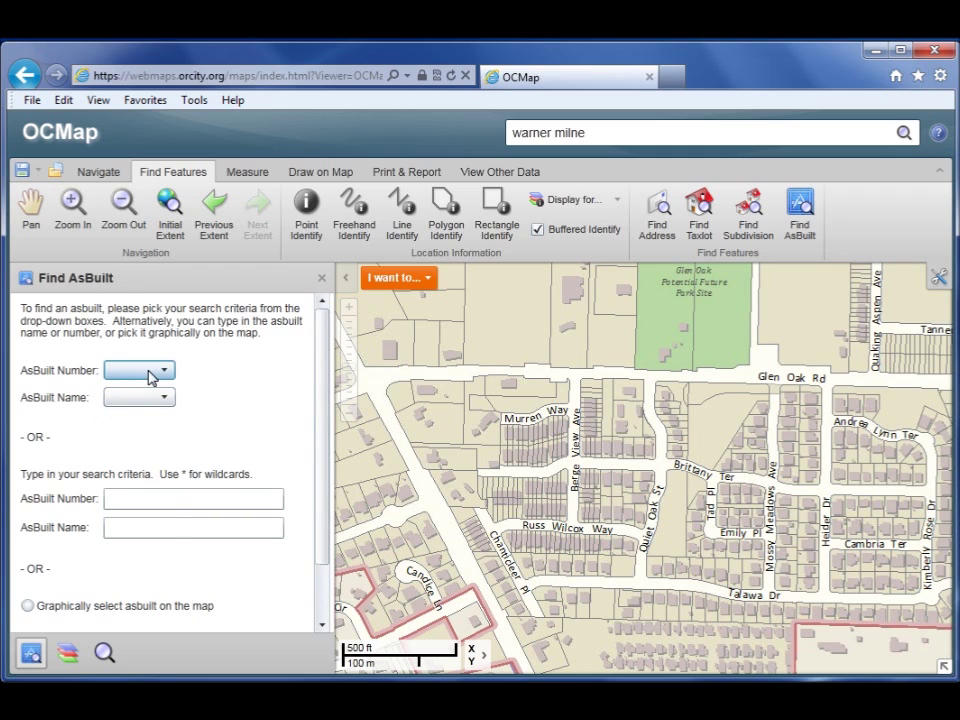
pyautogui.click(151, 376)
pyautogui.click(151, 376)
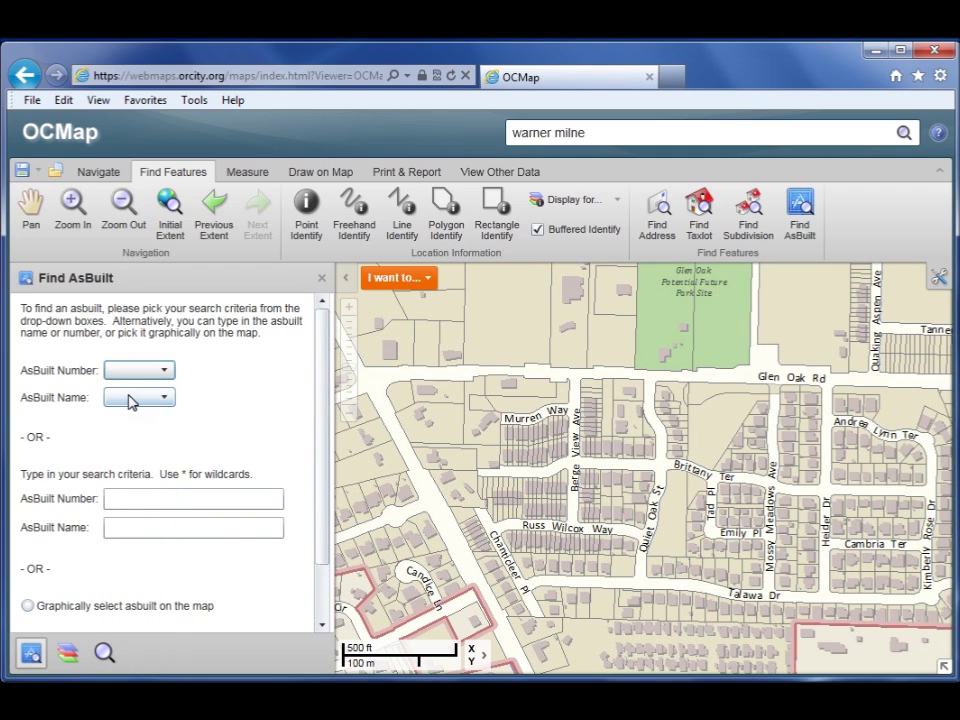
pyautogui.click(131, 401)
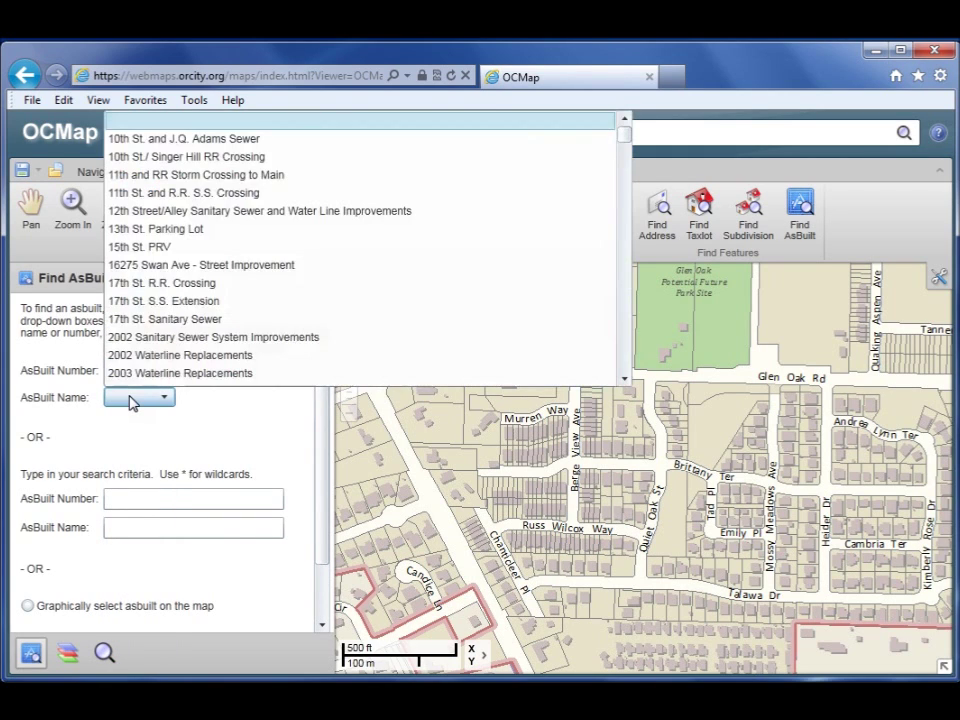
pyautogui.click(131, 399)
pyautogui.click(129, 497)
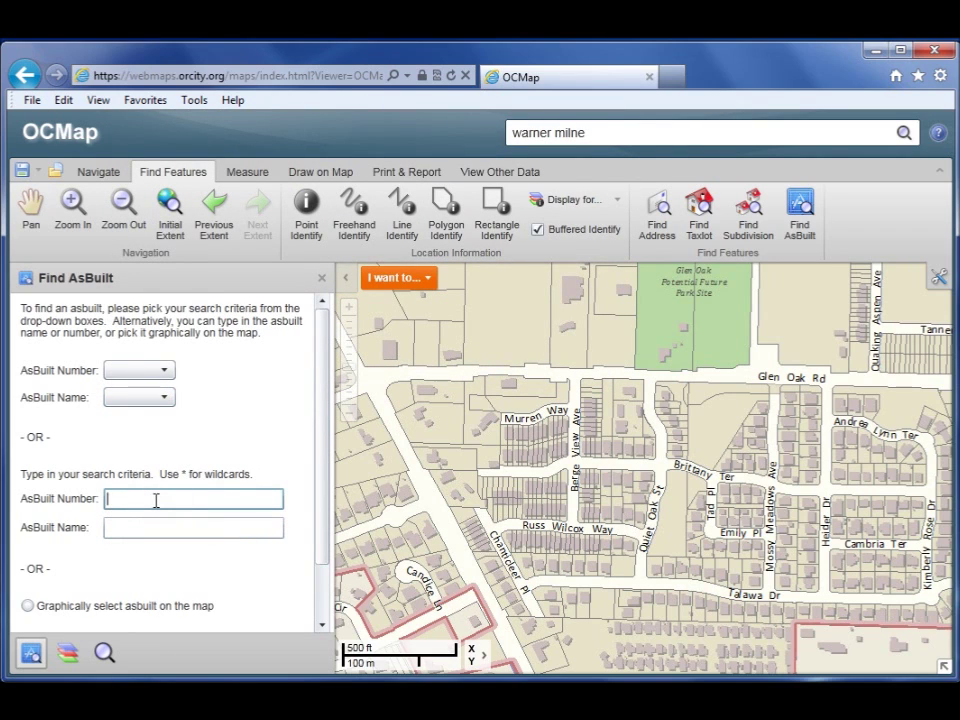
# Find as-builts graphically with a rectangle drawn over Berge View Ave from Murren Way to Quiet Oak St, with the as-built layer made visible
pyautogui.moveTo(321, 521); pyautogui.dragTo(317, 577)
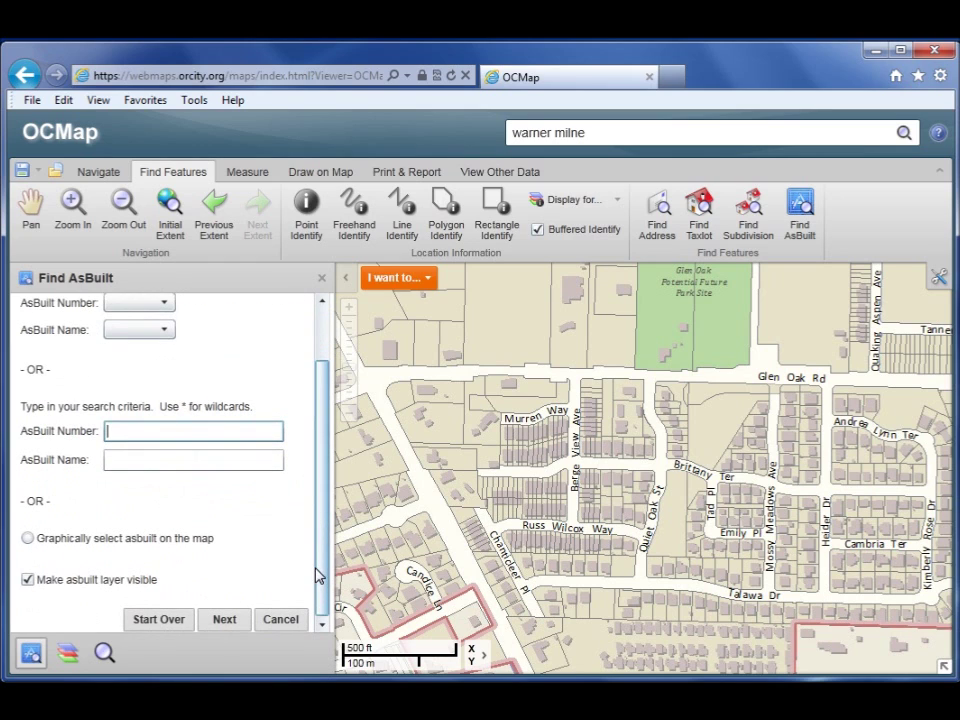
pyautogui.click(28, 539)
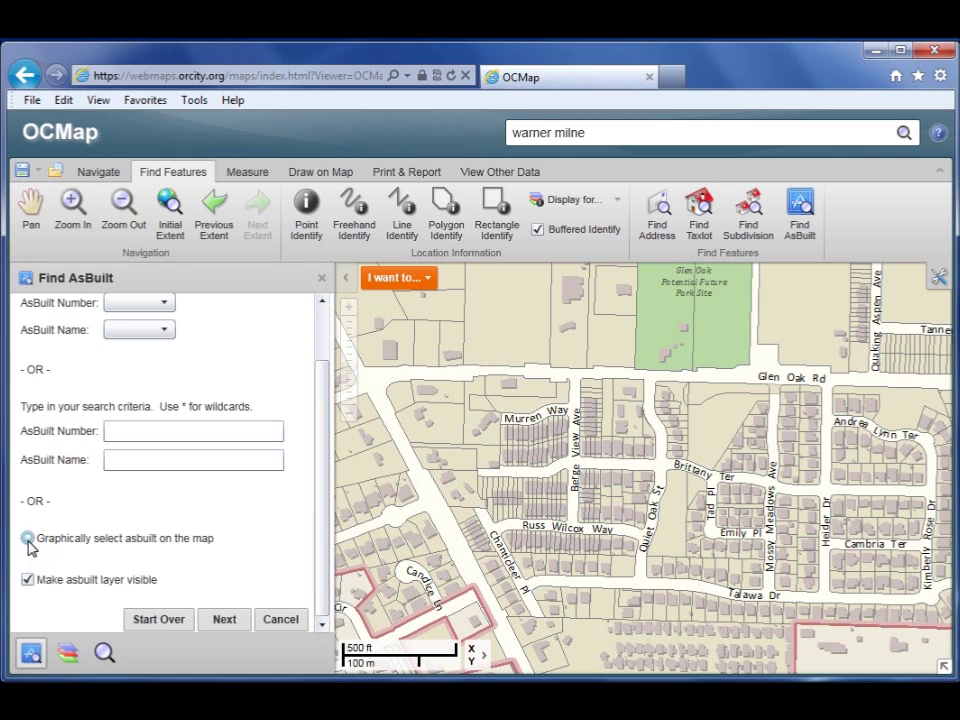
pyautogui.click(224, 620)
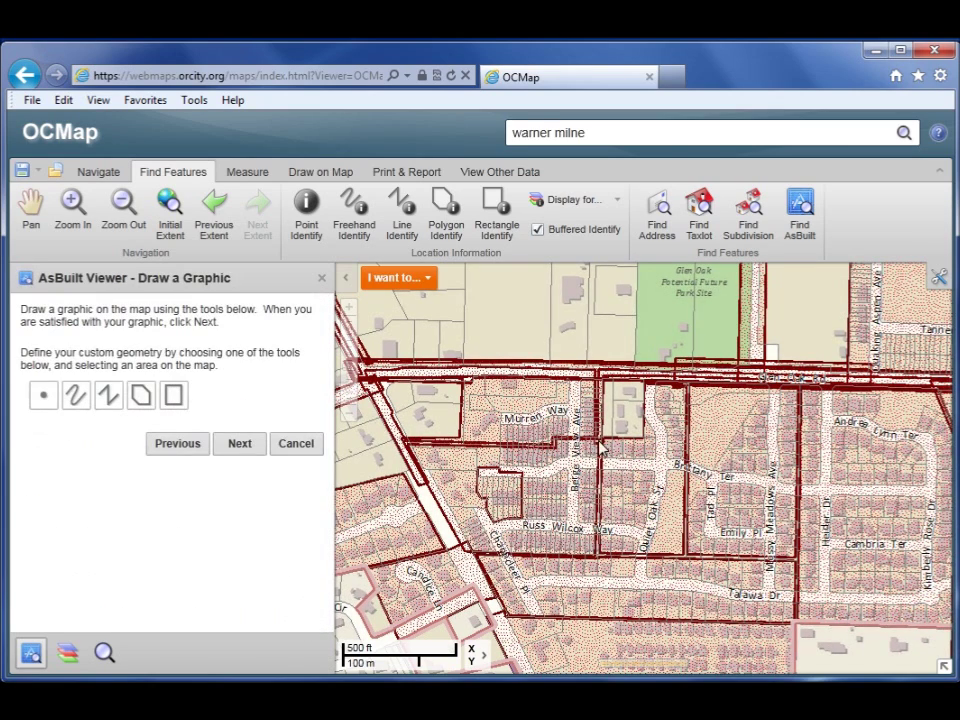
pyautogui.click(174, 395)
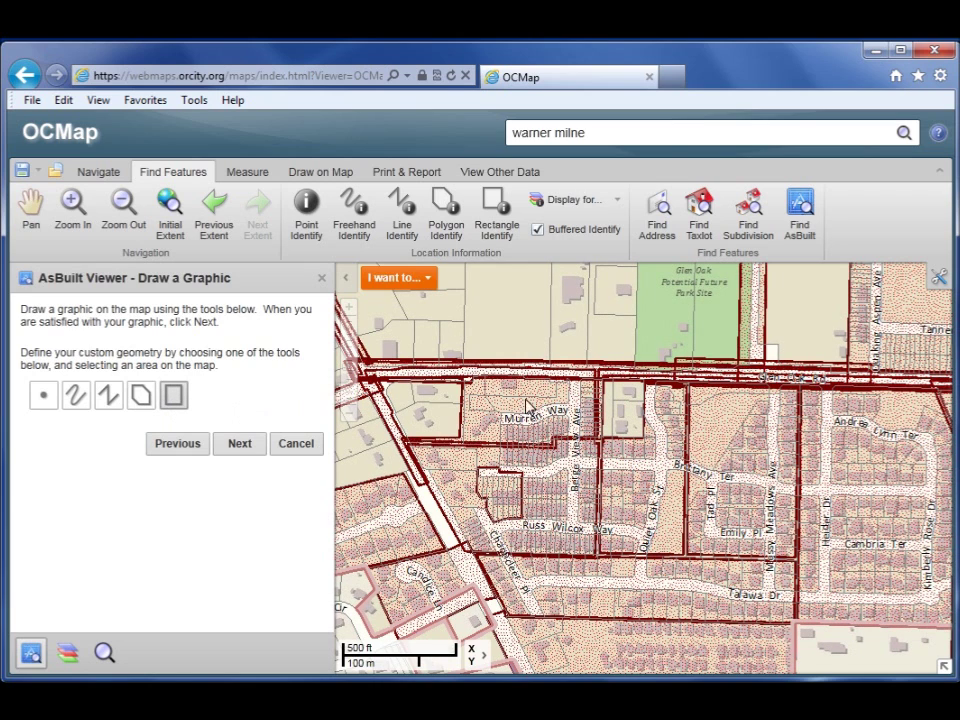
pyautogui.moveTo(534, 404); pyautogui.dragTo(667, 505)
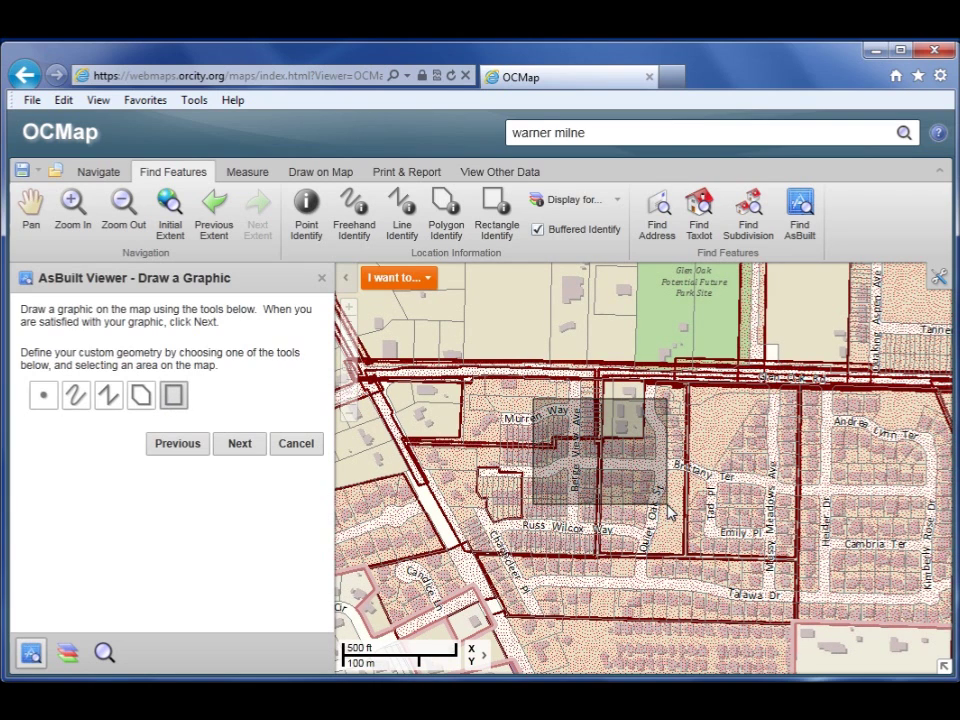
pyautogui.click(236, 450)
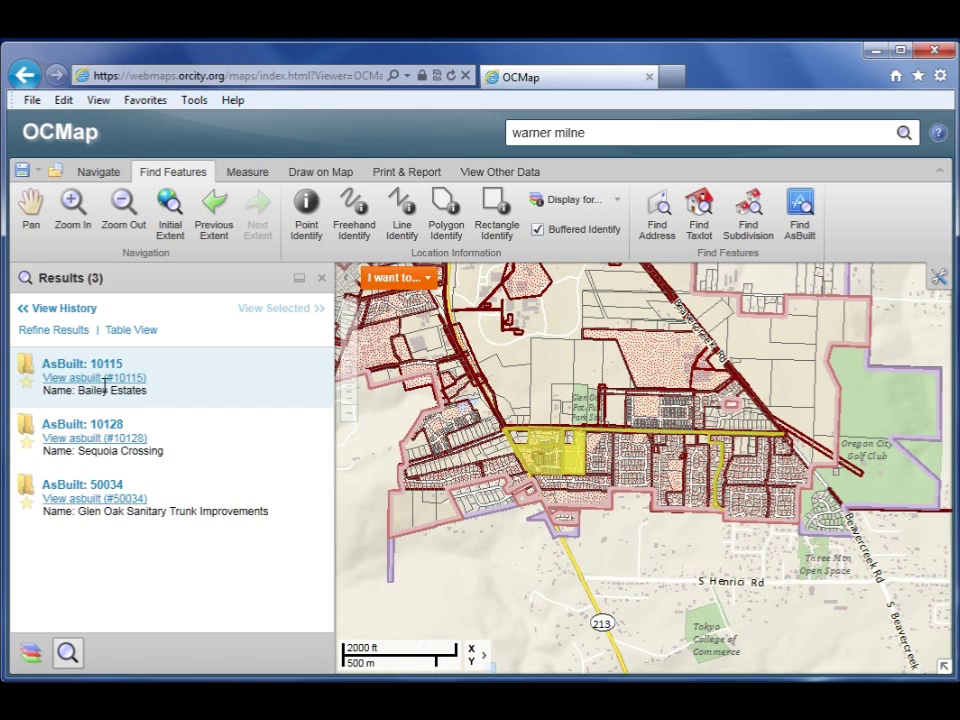
# View the Bailey Estates as-built plans (#10115), return to the OCMap page and close the as-built's map callout
pyautogui.click(102, 388)
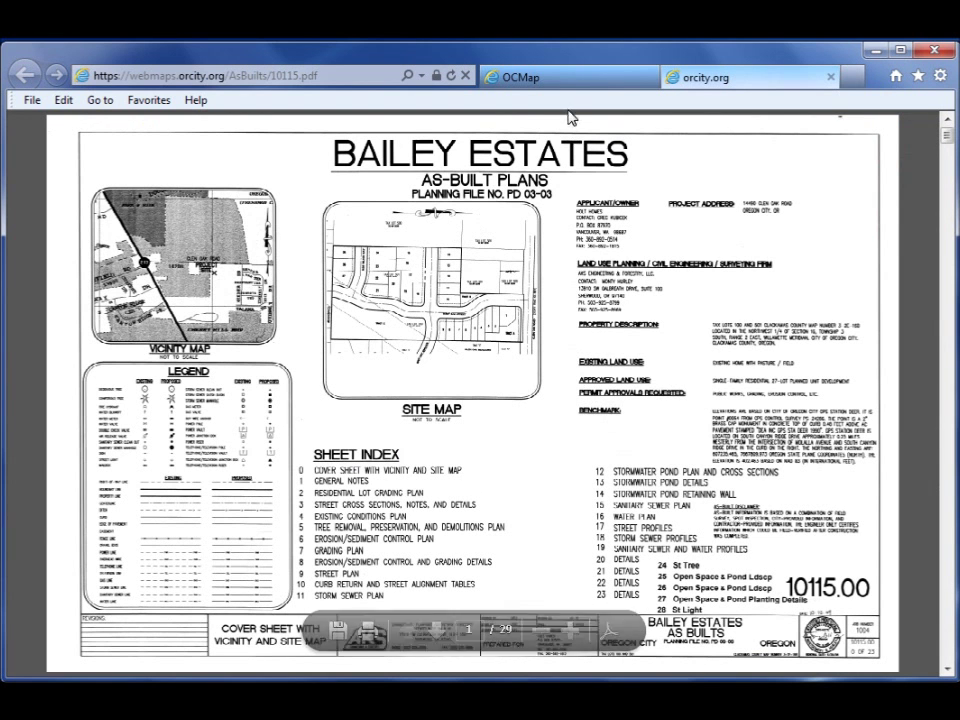
pyautogui.click(557, 80)
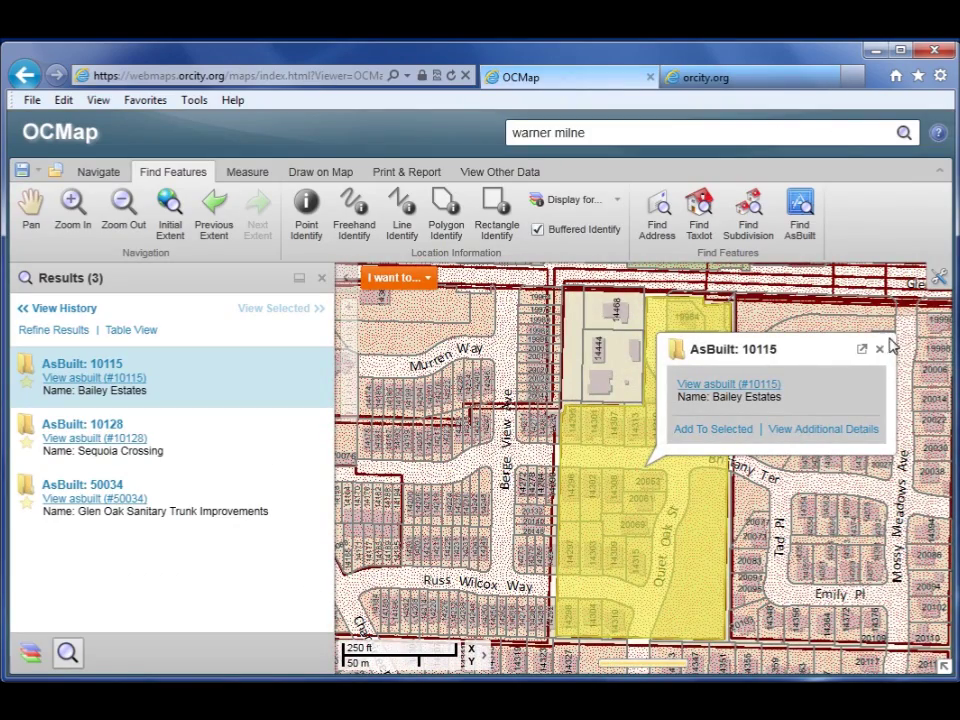
pyautogui.click(879, 350)
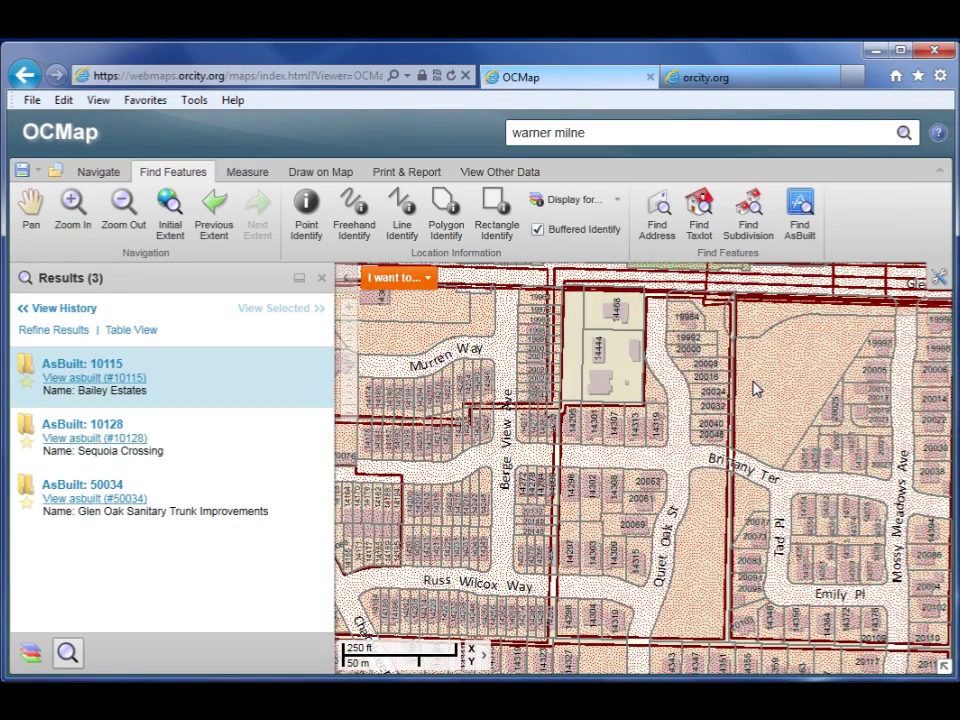